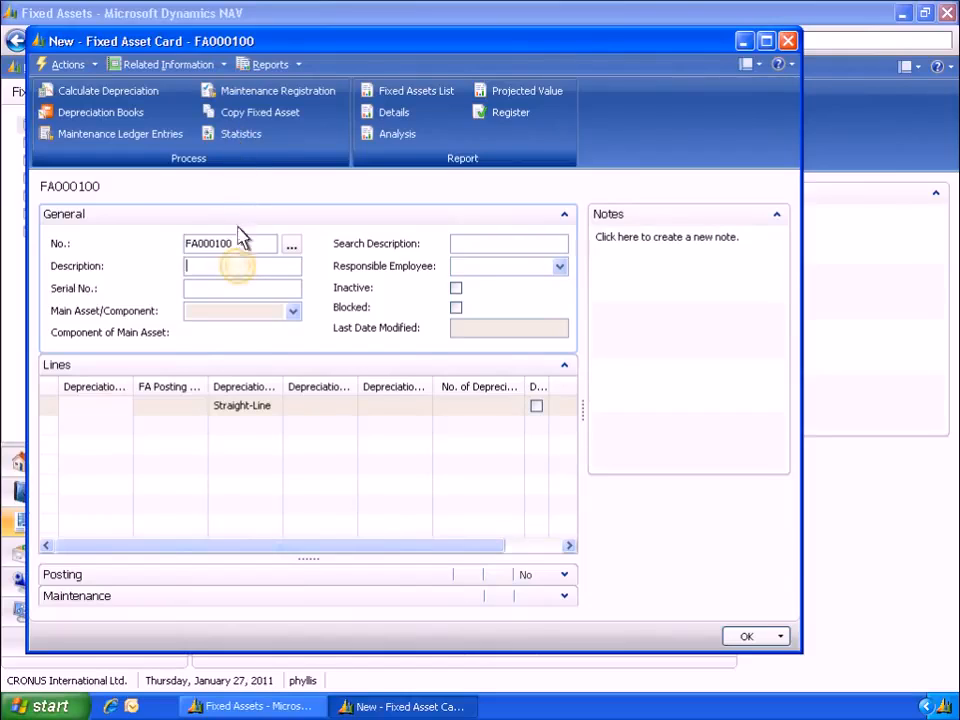
Enter Welder as the new fixed asset's description and assign employee TS as responsible employee
{"action": "type", "text": "Welder"}
{"action": "key", "text": "Tab"}
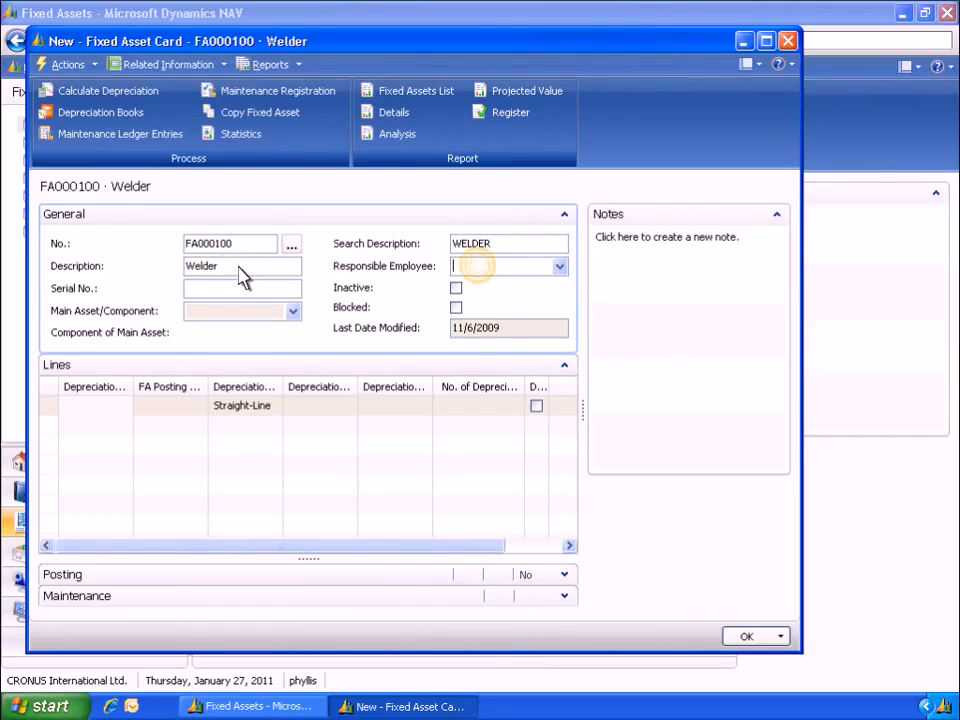
{"action": "left_click", "coordinate": [480, 275]}
{"action": "type", "text": "TS"}
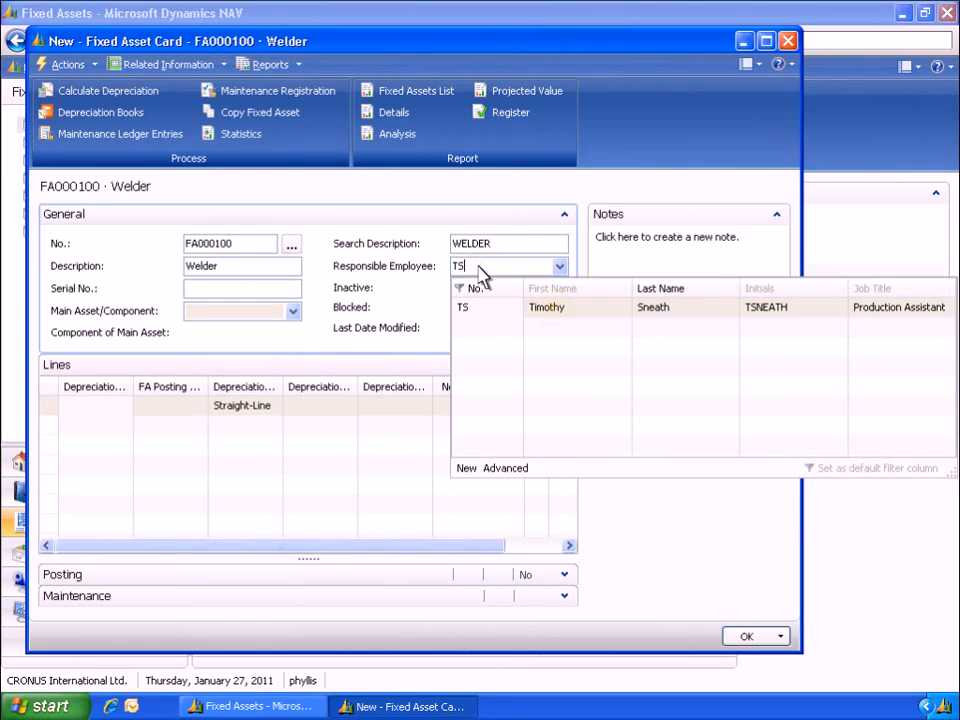
{"action": "left_click", "coordinate": [553, 316]}
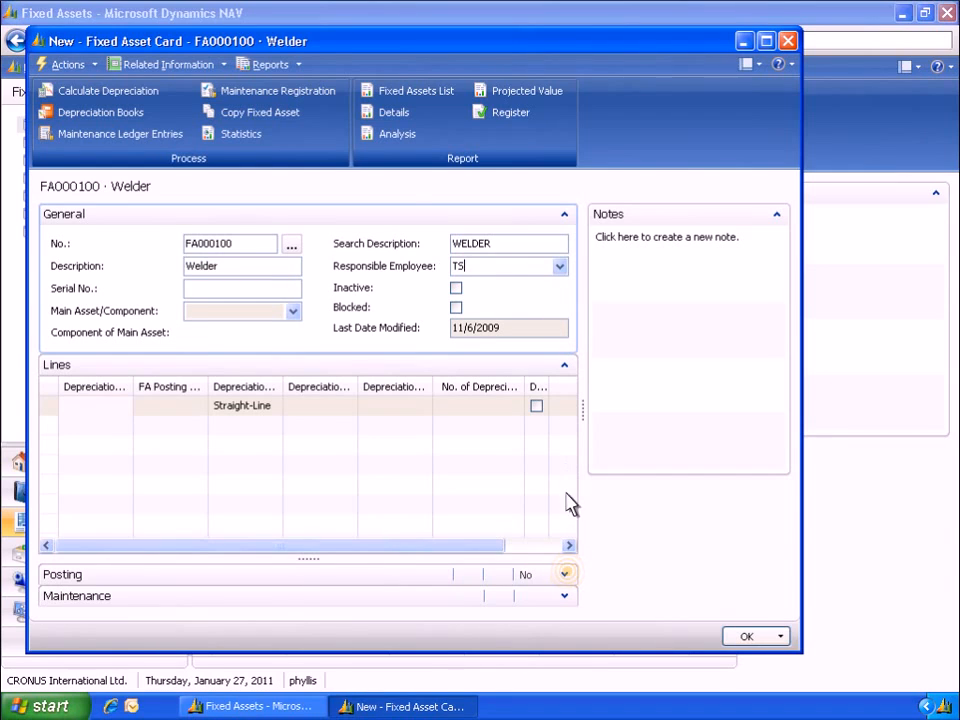
Set the asset's posting codes: FA class TANGIBLE, FA subclass MACHINERY and FA location PROD
{"action": "left_click", "coordinate": [566, 576]}
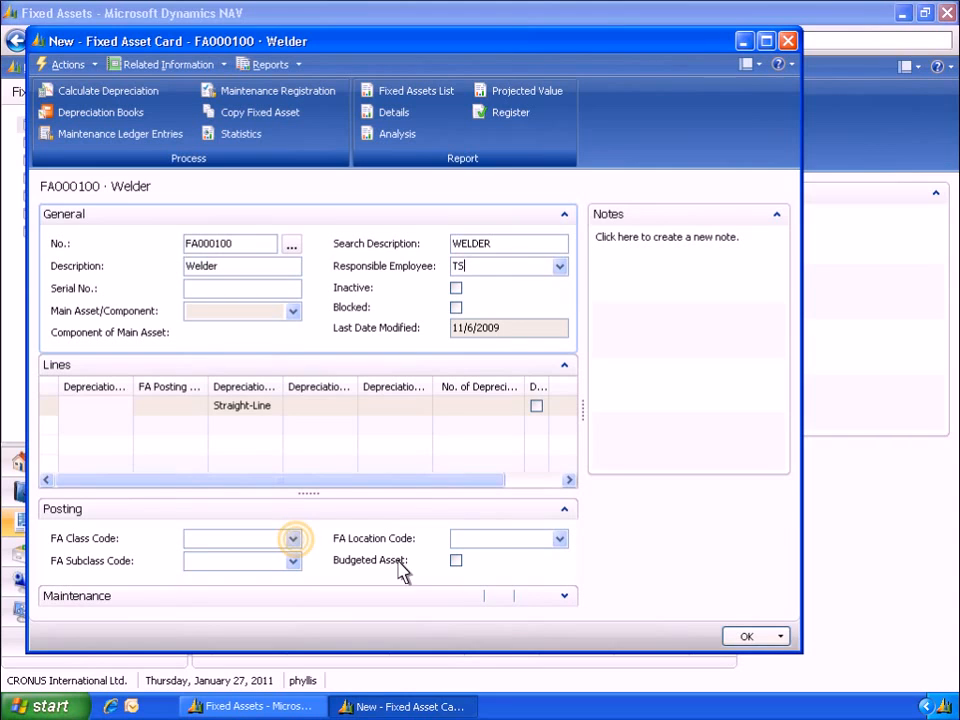
{"action": "left_click", "coordinate": [295, 539]}
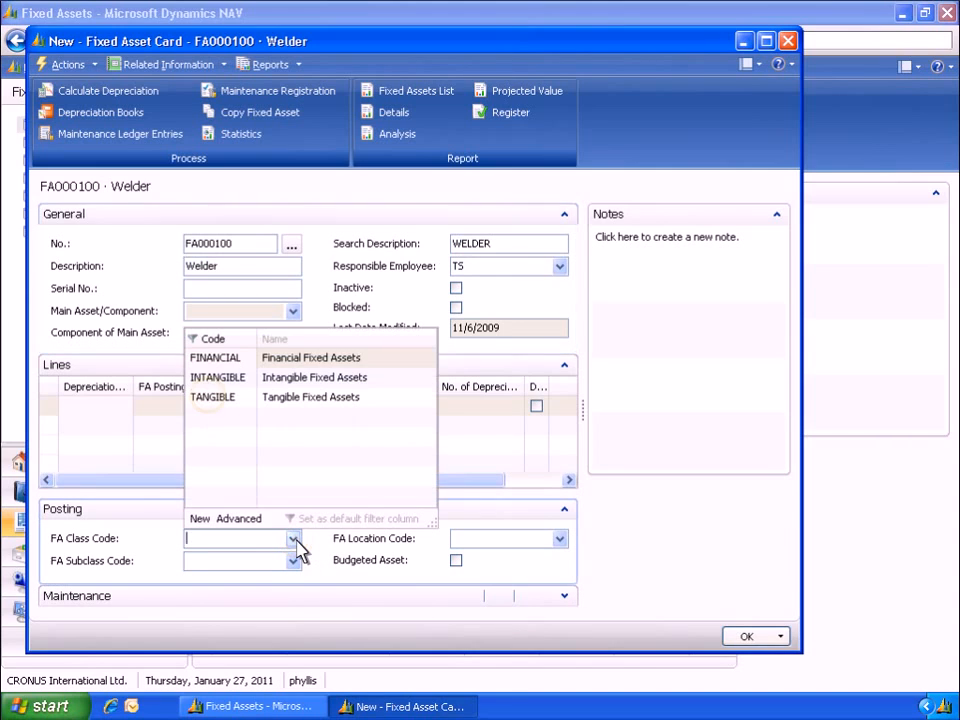
{"action": "left_click", "coordinate": [212, 399]}
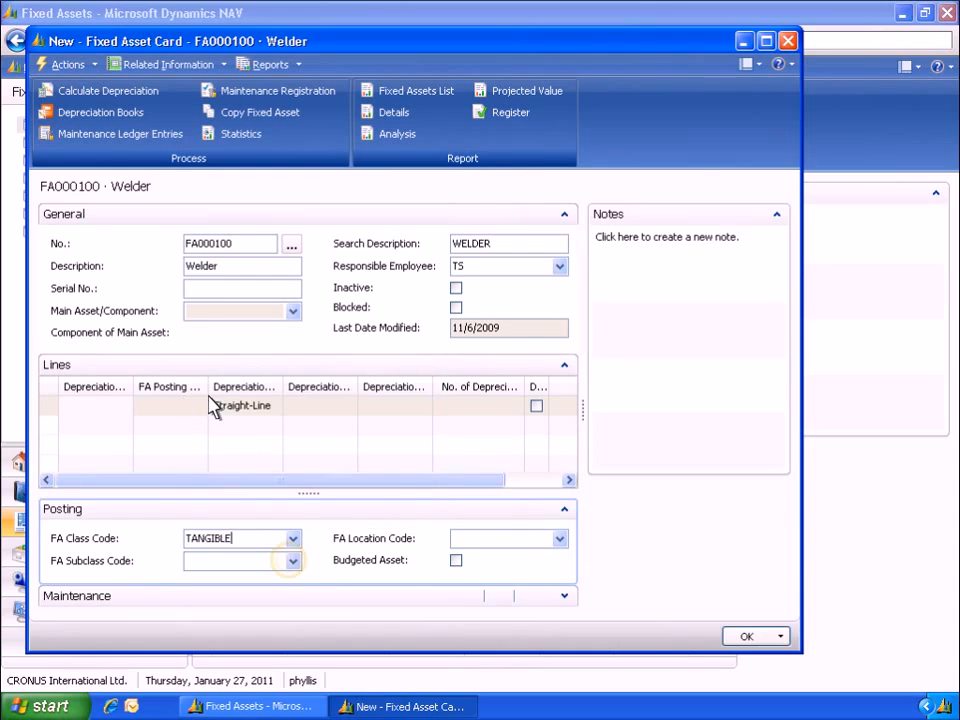
{"action": "left_click", "coordinate": [293, 561]}
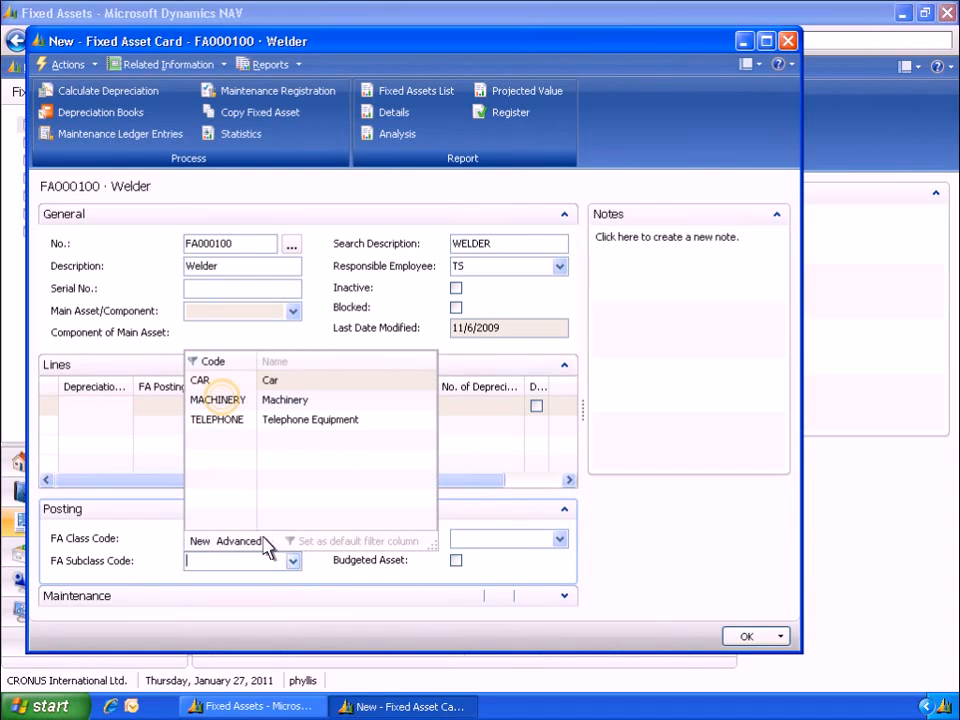
{"action": "left_click", "coordinate": [224, 405]}
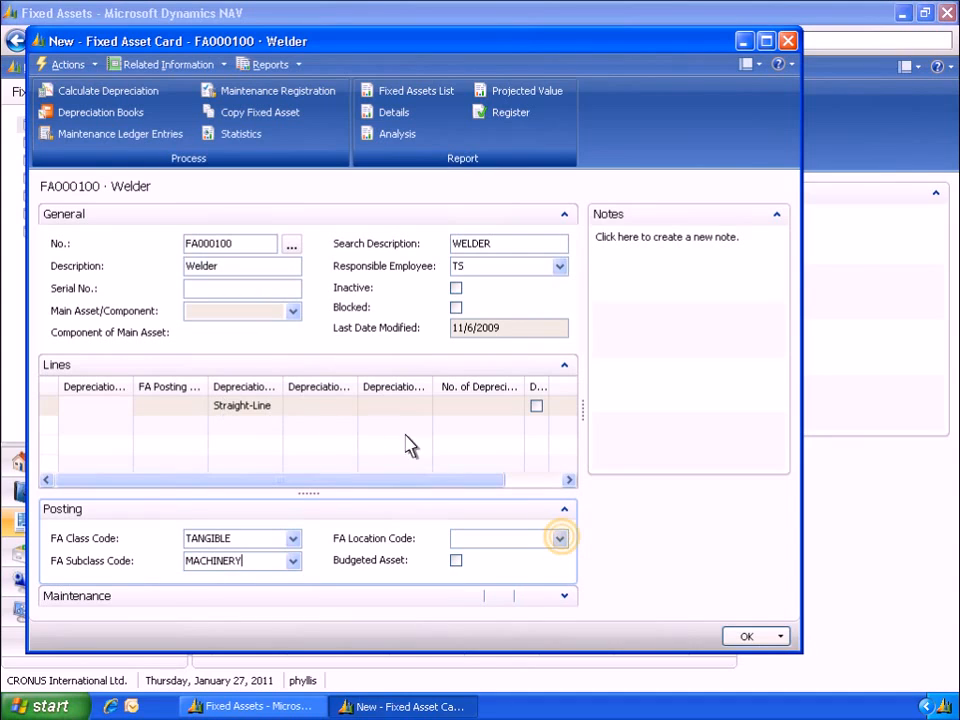
{"action": "left_click", "coordinate": [561, 538]}
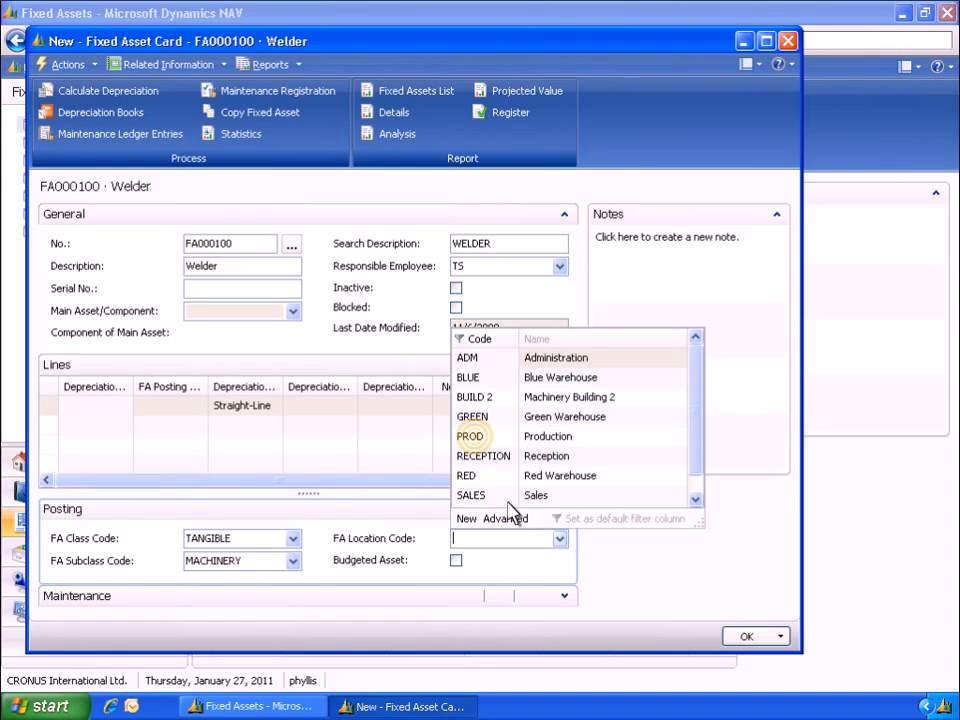
{"action": "left_click", "coordinate": [478, 440]}
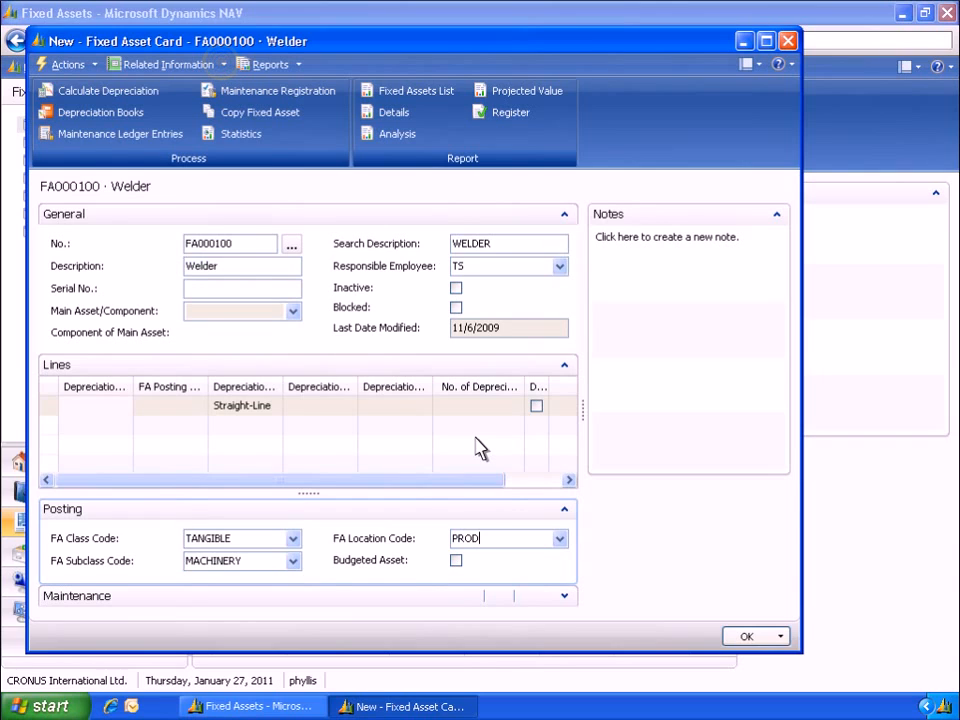
Add a default dimension DEPARTMENT with value PROD and value posting Code Mandatory to the asset
{"action": "left_click", "coordinate": [222, 66]}
{"action": "mouse_move", "coordinate": [189, 84]}
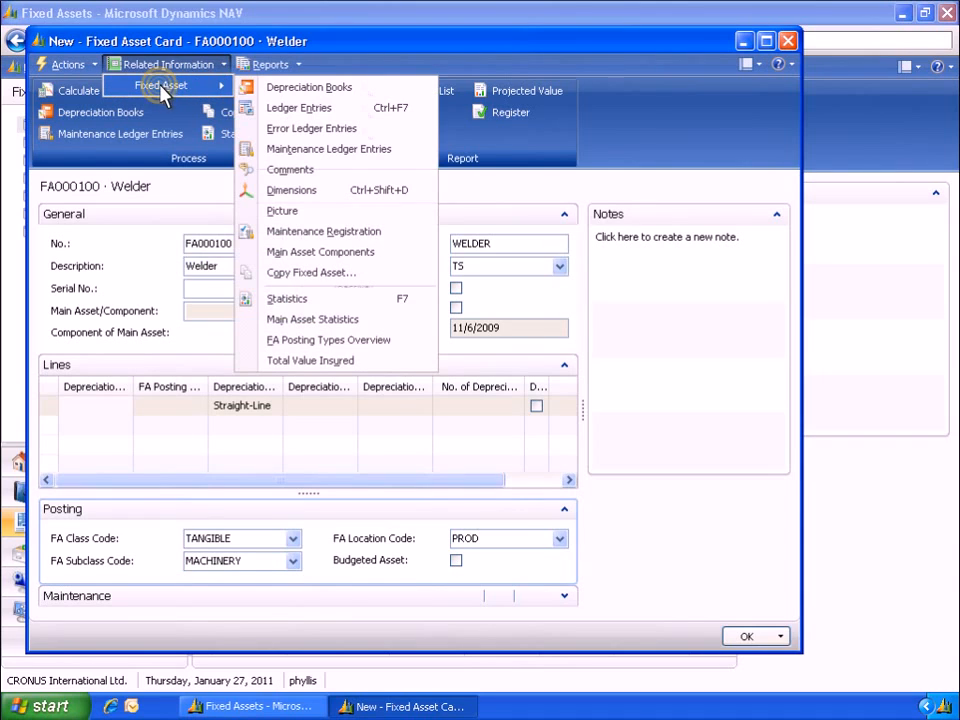
{"action": "left_click", "coordinate": [300, 190]}
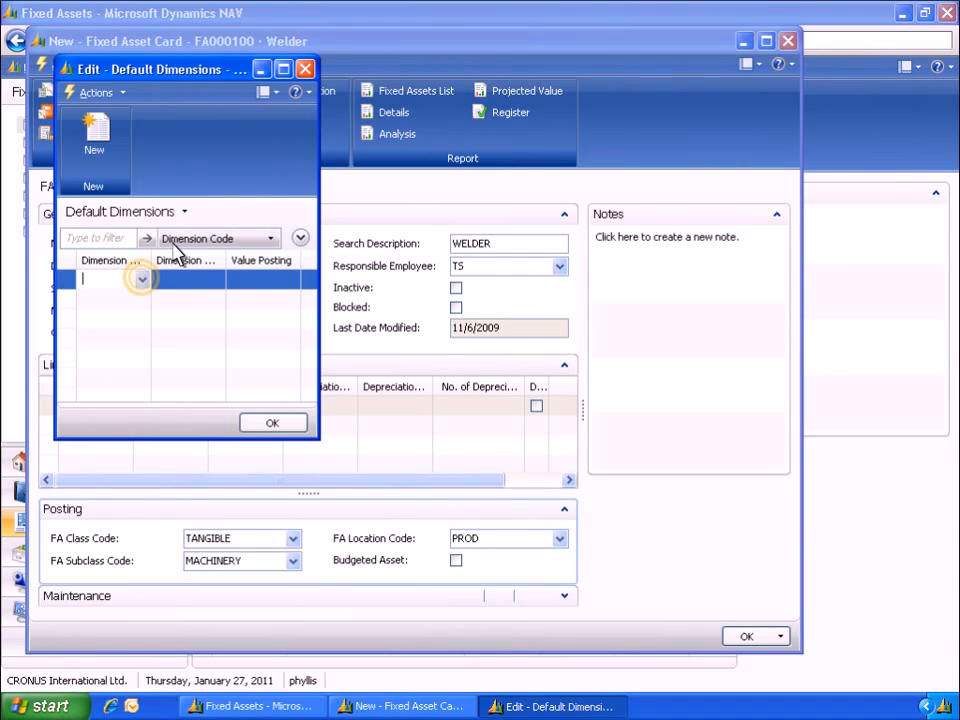
{"action": "left_click", "coordinate": [143, 280]}
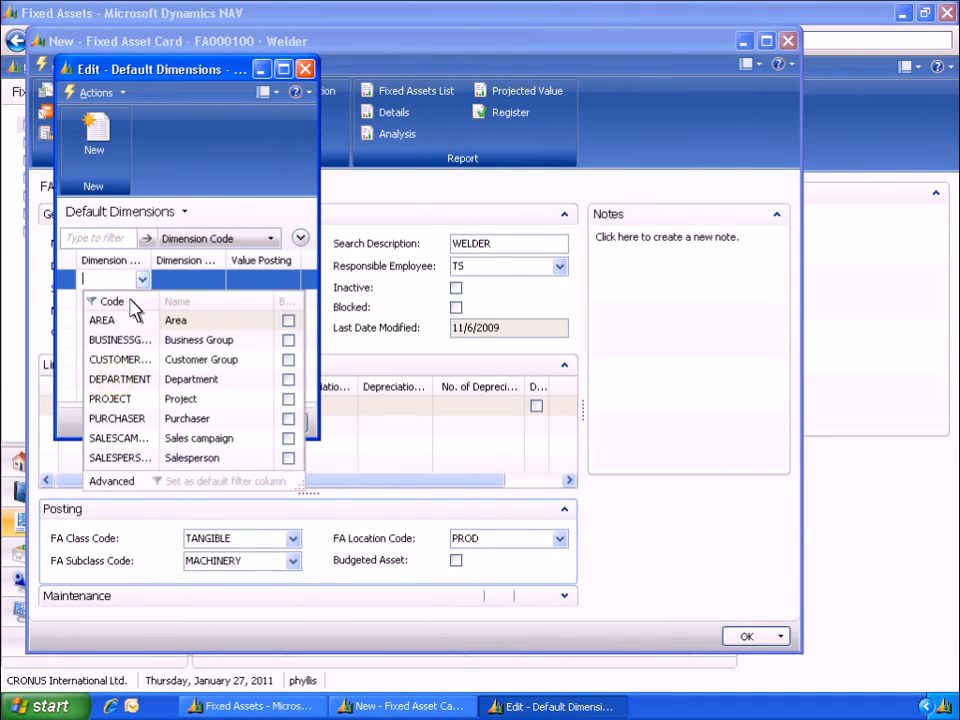
{"action": "left_click", "coordinate": [117, 381]}
{"action": "left_click", "coordinate": [217, 280]}
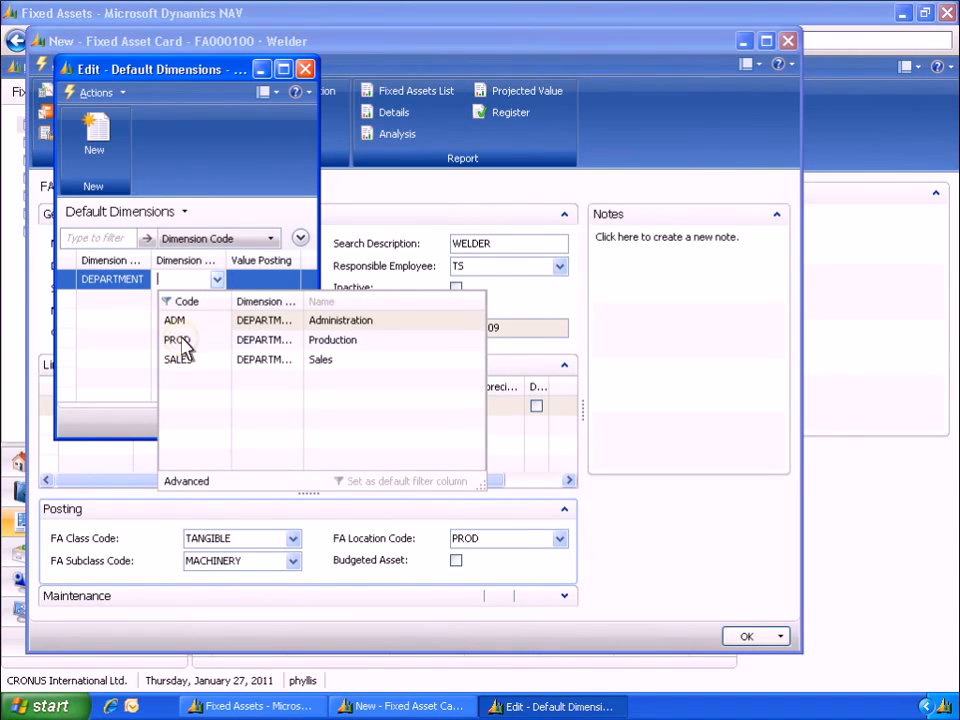
{"action": "left_click", "coordinate": [182, 343]}
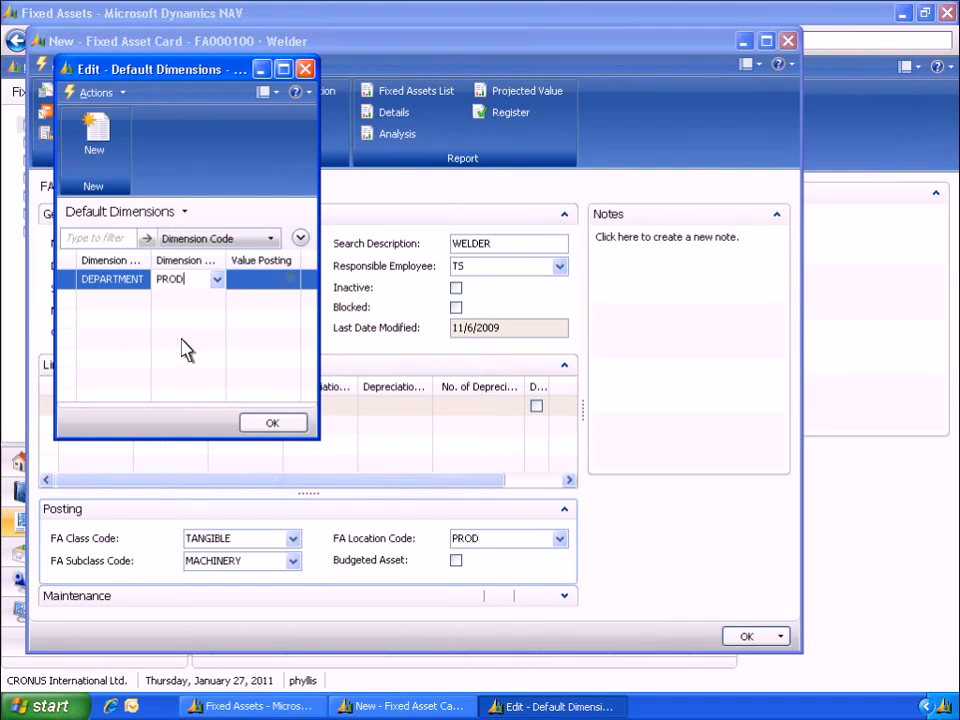
{"action": "left_click", "coordinate": [291, 280]}
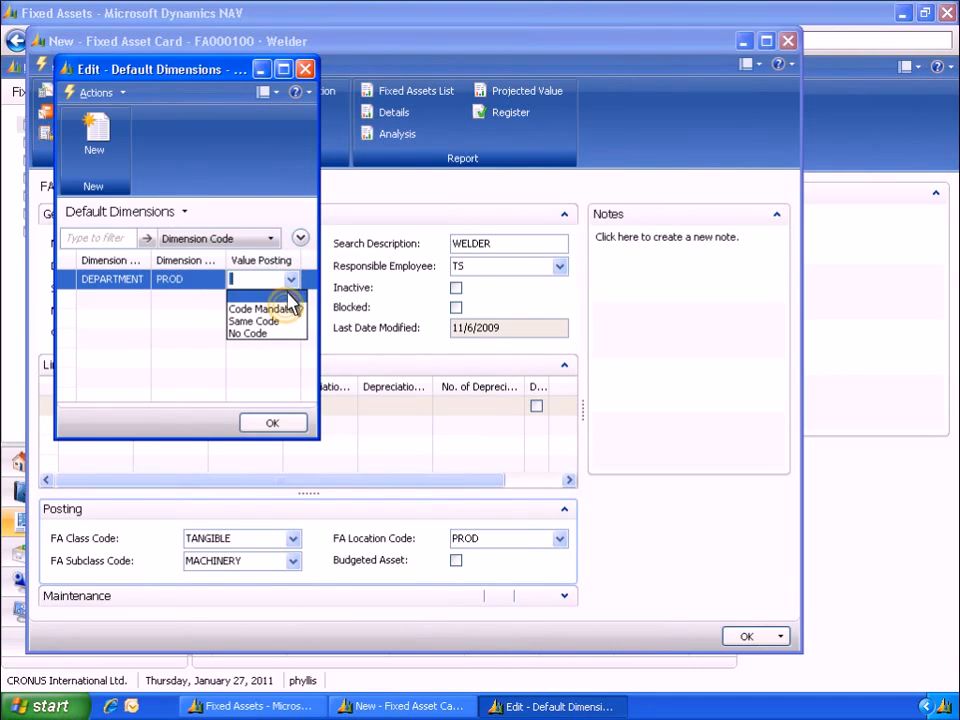
{"action": "left_click", "coordinate": [287, 309]}
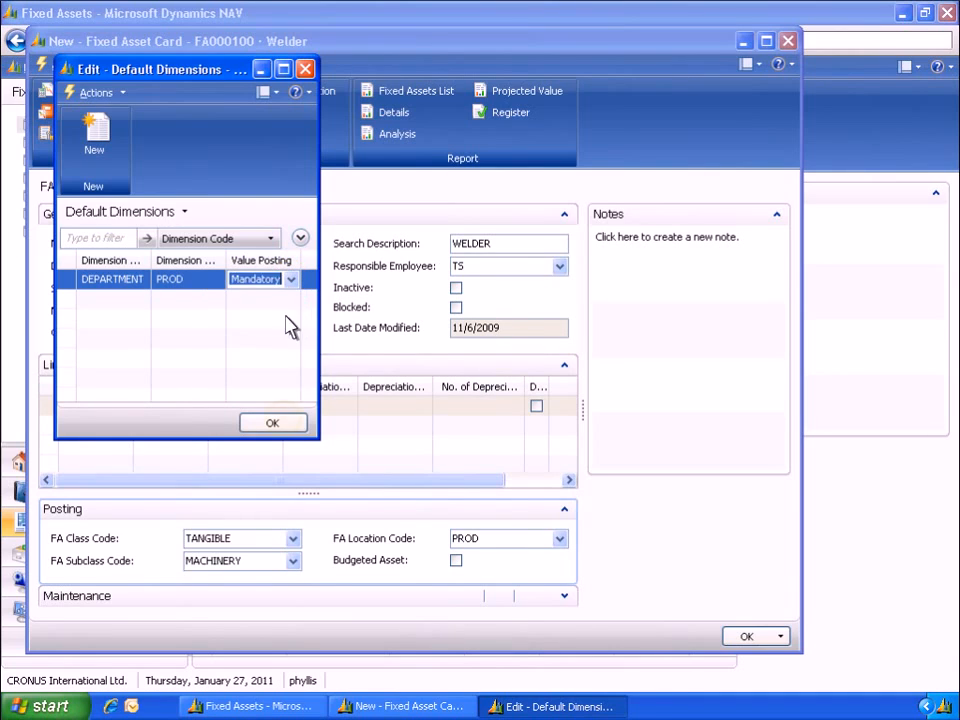
{"action": "left_click", "coordinate": [272, 423]}
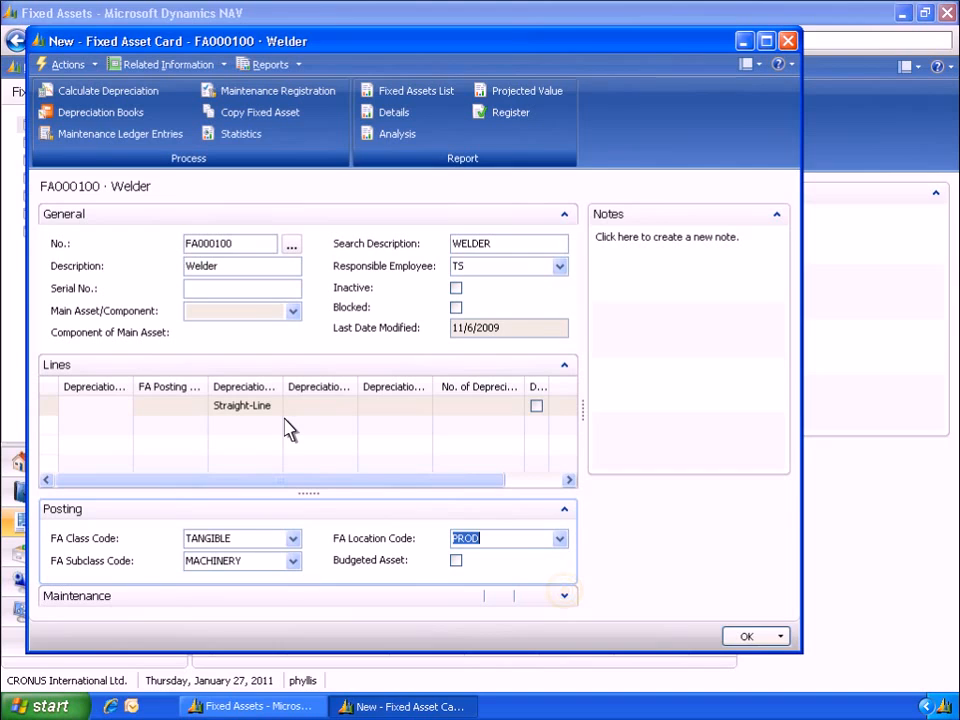
Set both the vendor number and the maintenance vendor number to 30000 in the maintenance details
{"action": "left_click", "coordinate": [565, 594]}
{"action": "left_click", "coordinate": [195, 552]}
{"action": "type", "text": "30000"}
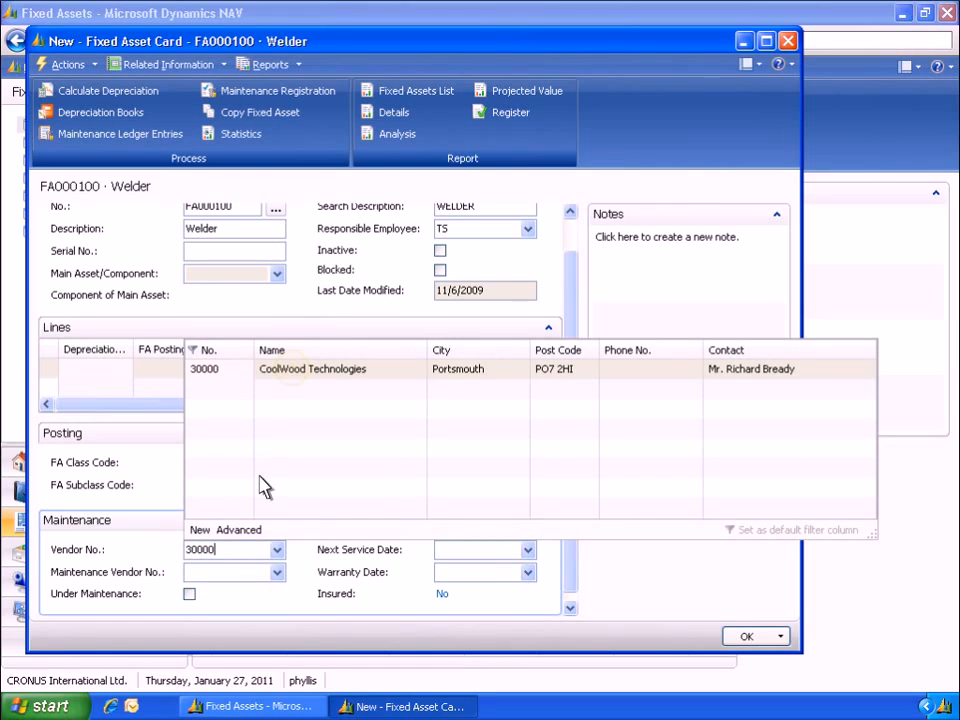
{"action": "left_click", "coordinate": [295, 370]}
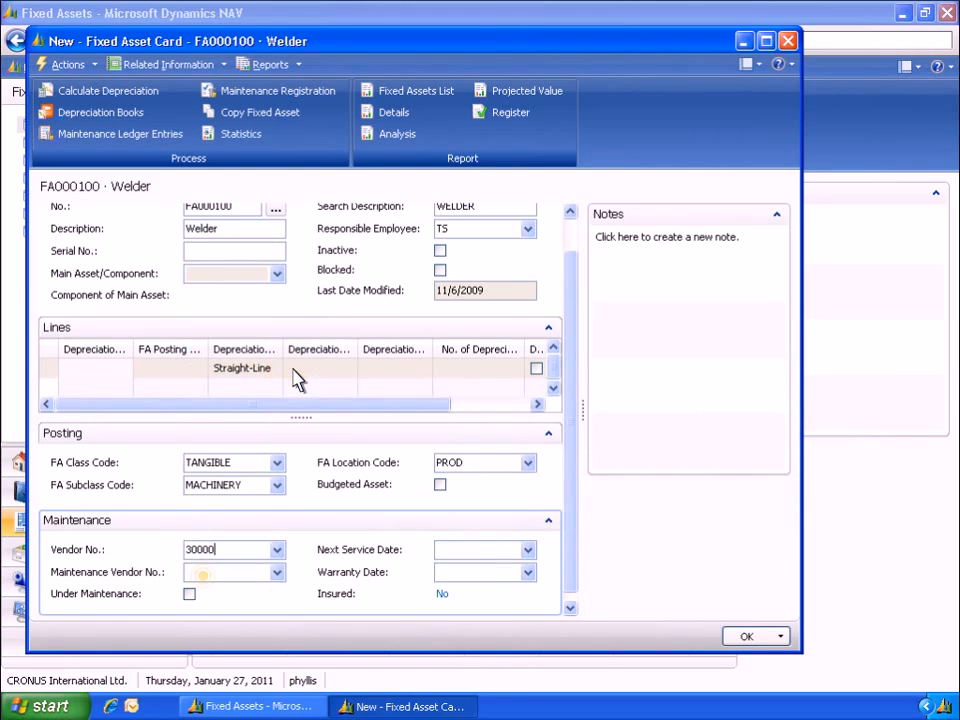
{"action": "left_click", "coordinate": [207, 578]}
{"action": "type", "text": "30000"}
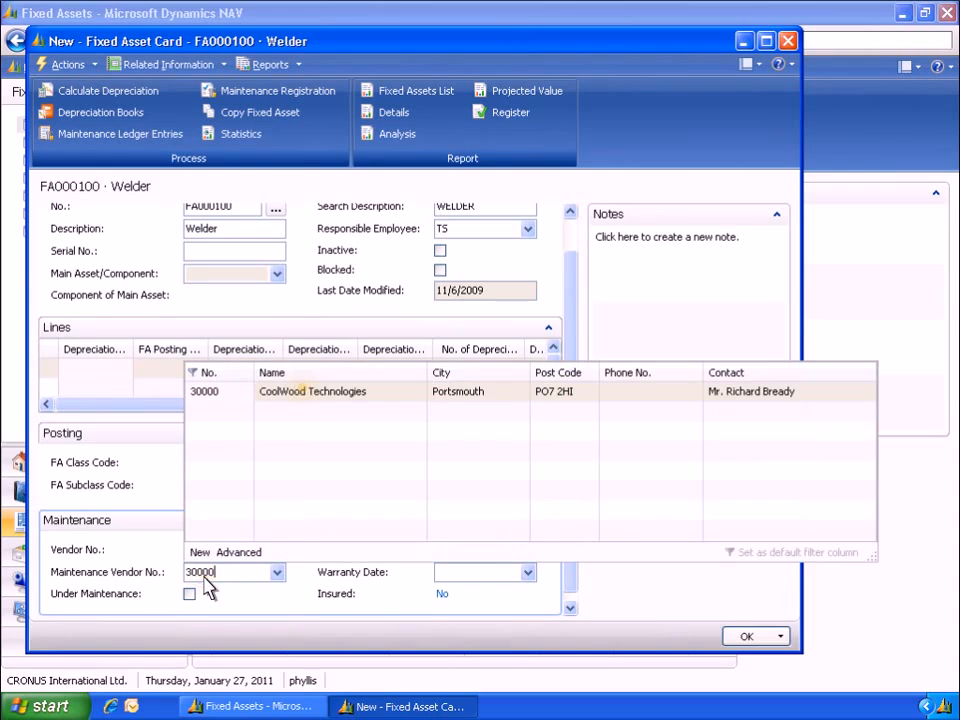
{"action": "left_click", "coordinate": [305, 393]}
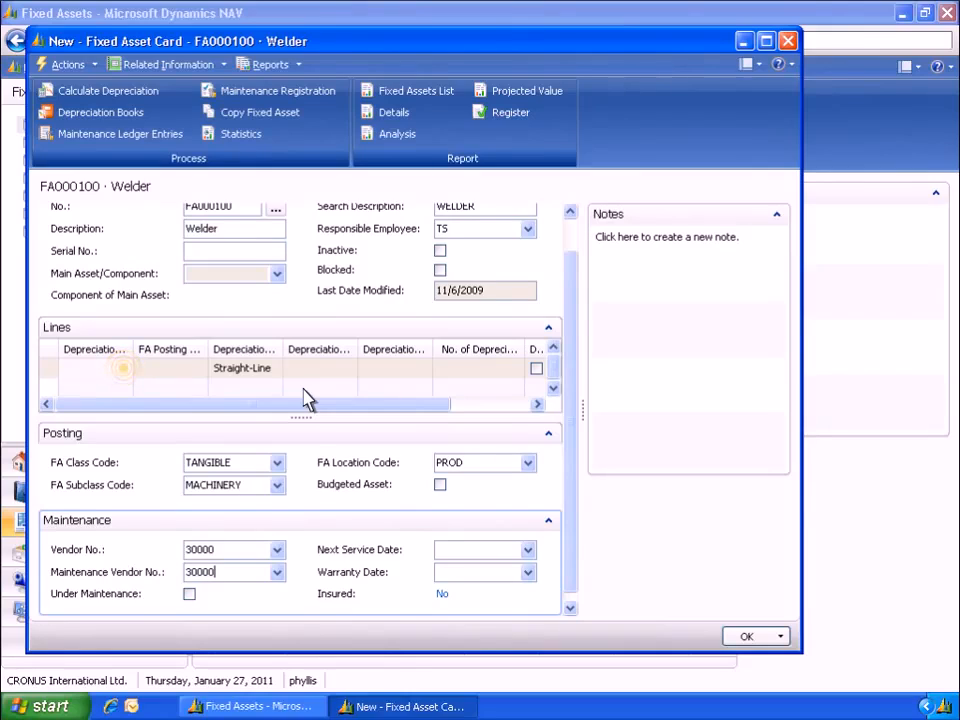
Add a depreciation line with book COMPANY, posting group MACHINERY, starting 1/1/2011 and ending 2/1/2014, then save the asset card
{"action": "left_click", "coordinate": [125, 369]}
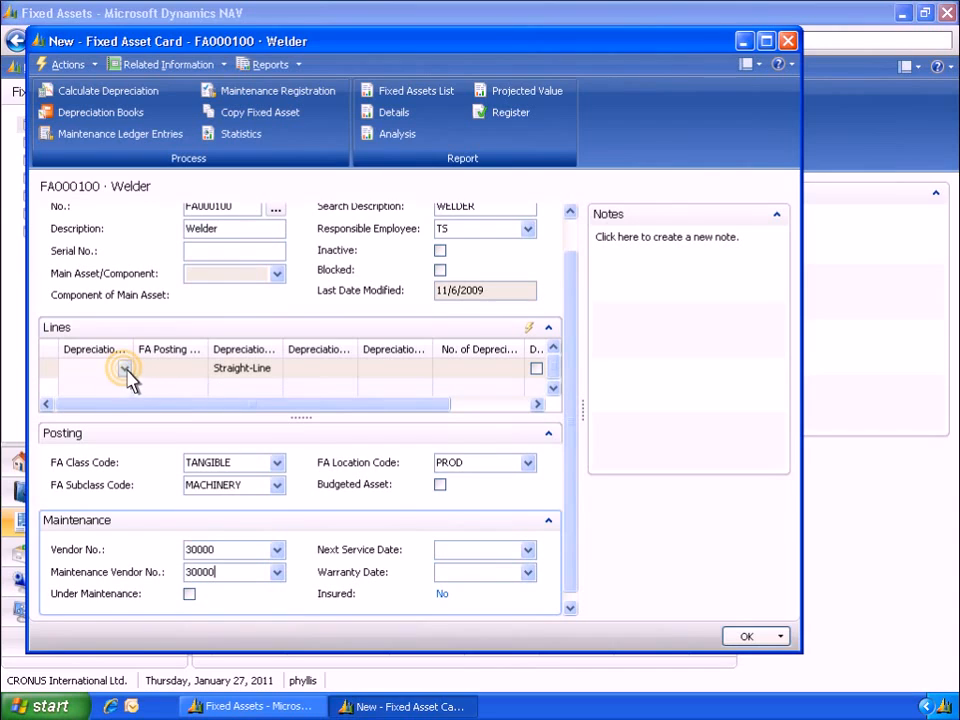
{"action": "left_click", "coordinate": [125, 369]}
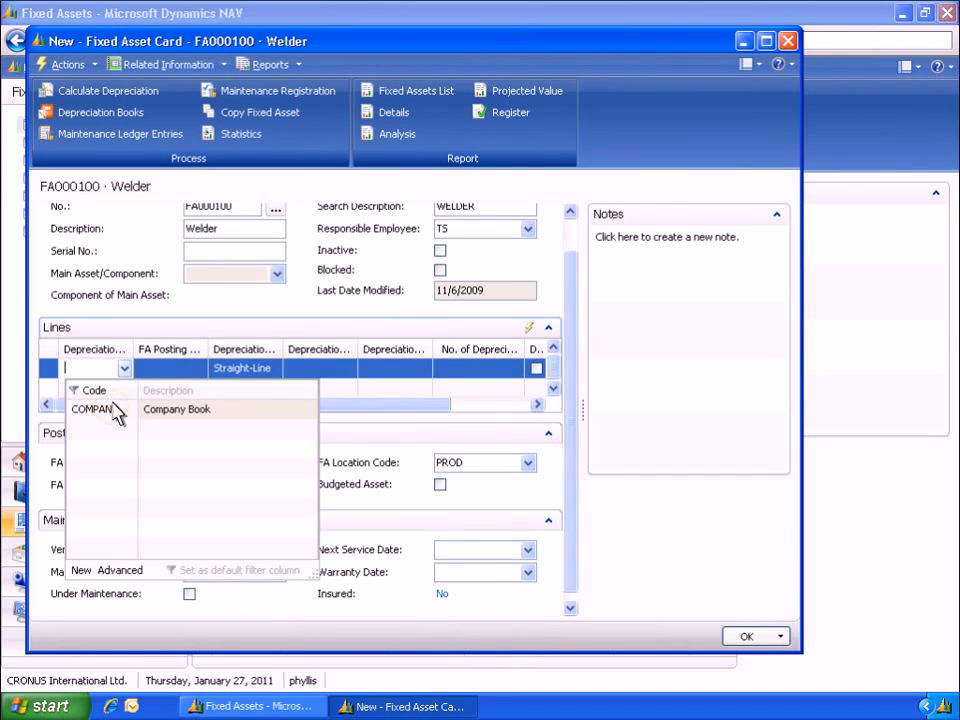
{"action": "left_click", "coordinate": [115, 408]}
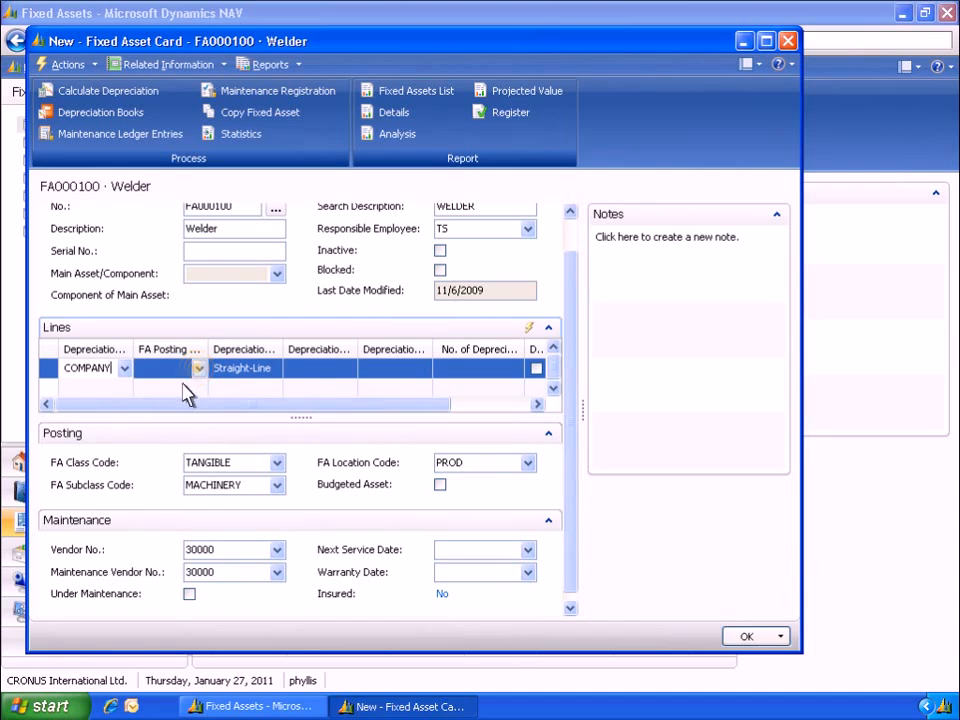
{"action": "left_click", "coordinate": [200, 370]}
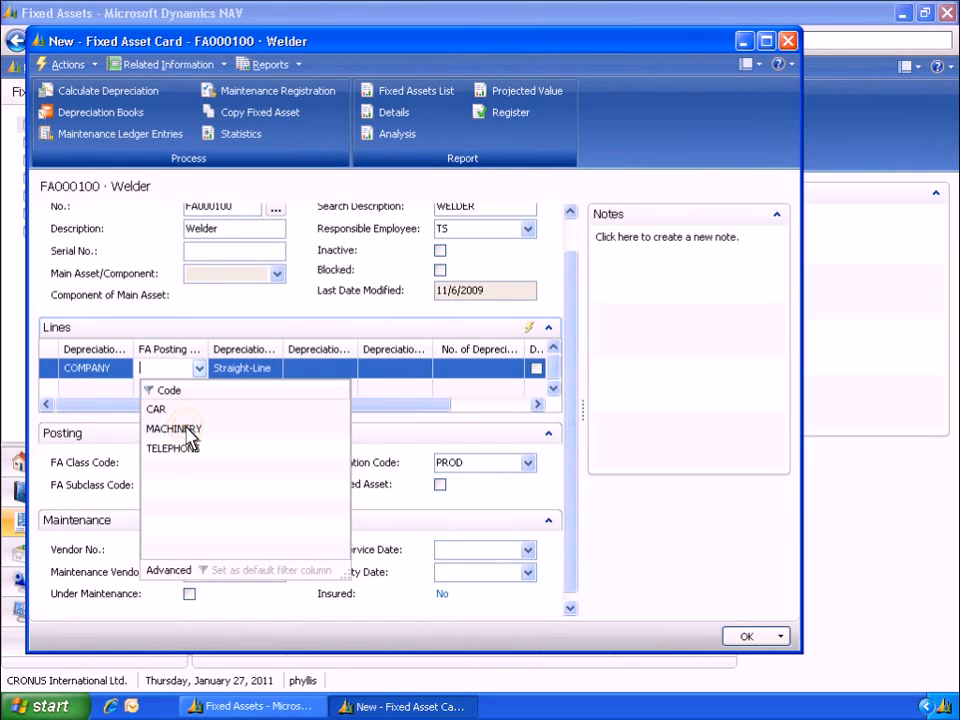
{"action": "left_click", "coordinate": [186, 429]}
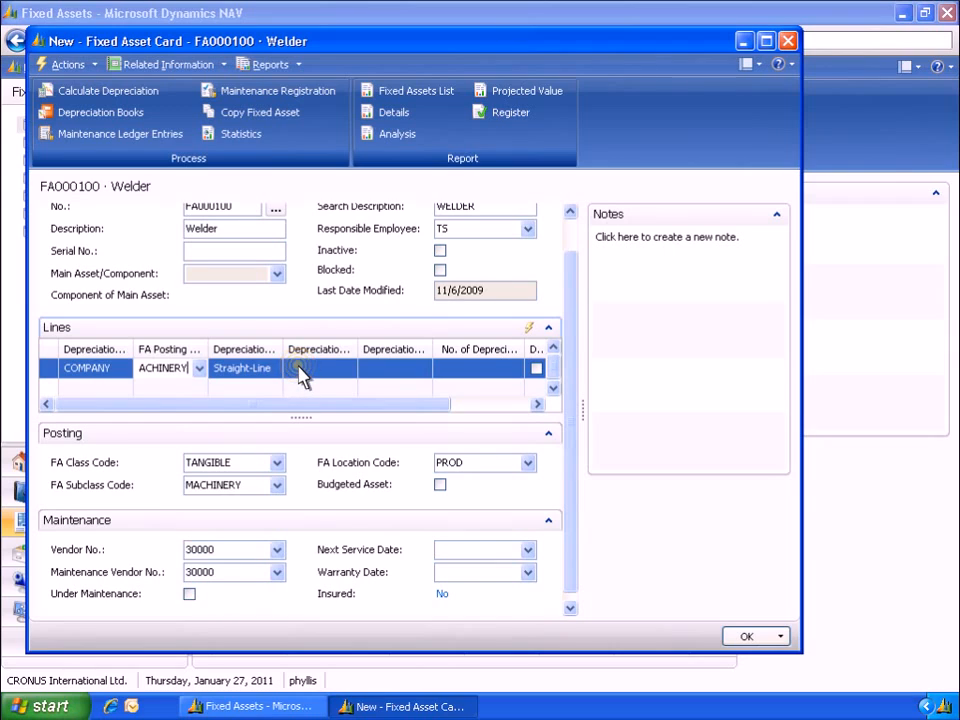
{"action": "left_click", "coordinate": [300, 369]}
{"action": "type", "text": "1/1/2011"}
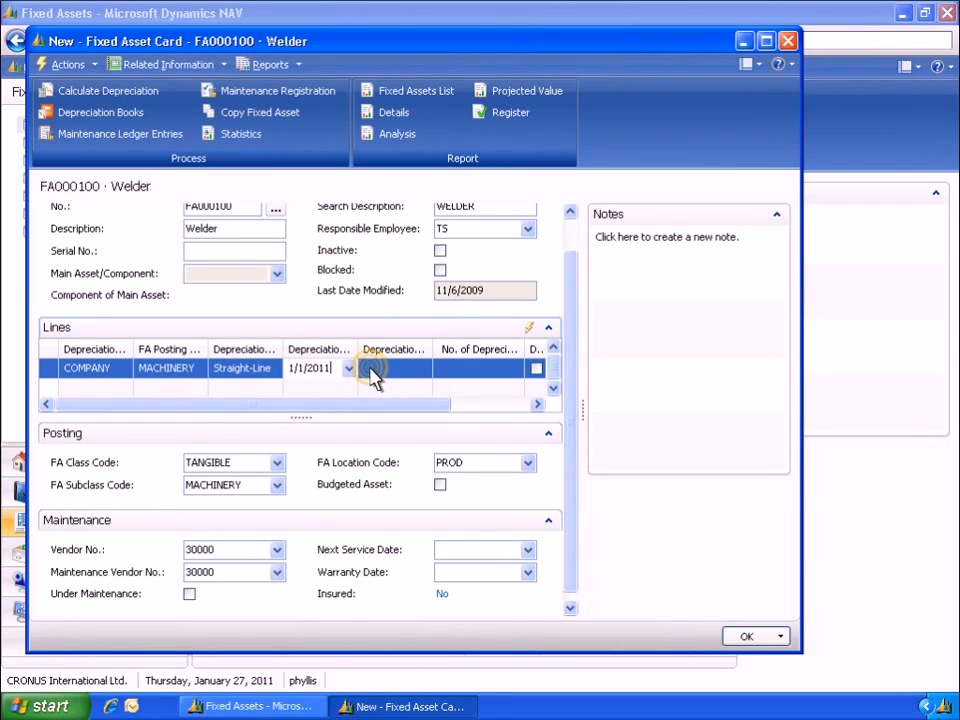
{"action": "left_click", "coordinate": [372, 369]}
{"action": "type", "text": "2/1/2014"}
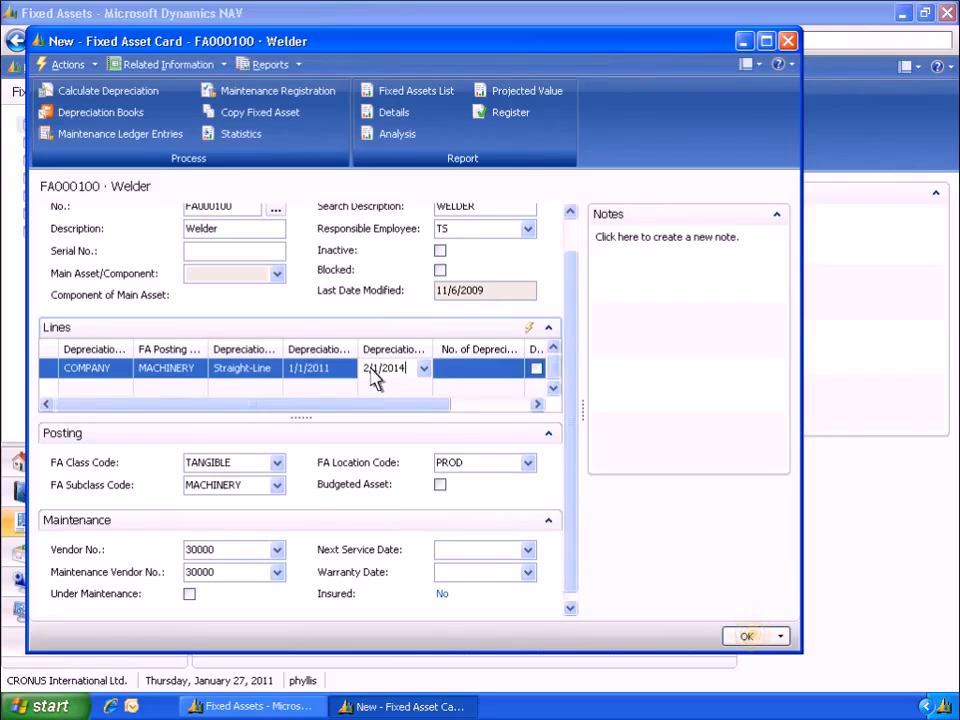
{"action": "left_click", "coordinate": [750, 637]}
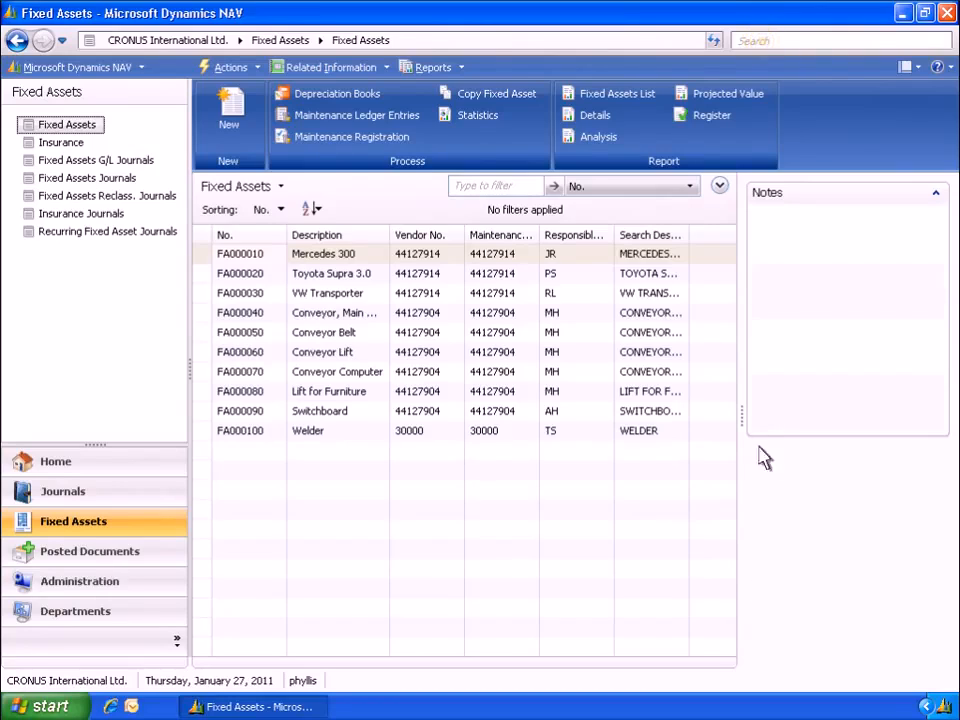
Search for Purchase Invoices and open the purchase invoices list
{"action": "left_click", "coordinate": [765, 44]}
{"action": "type", "text": "Purchase Invoices"}
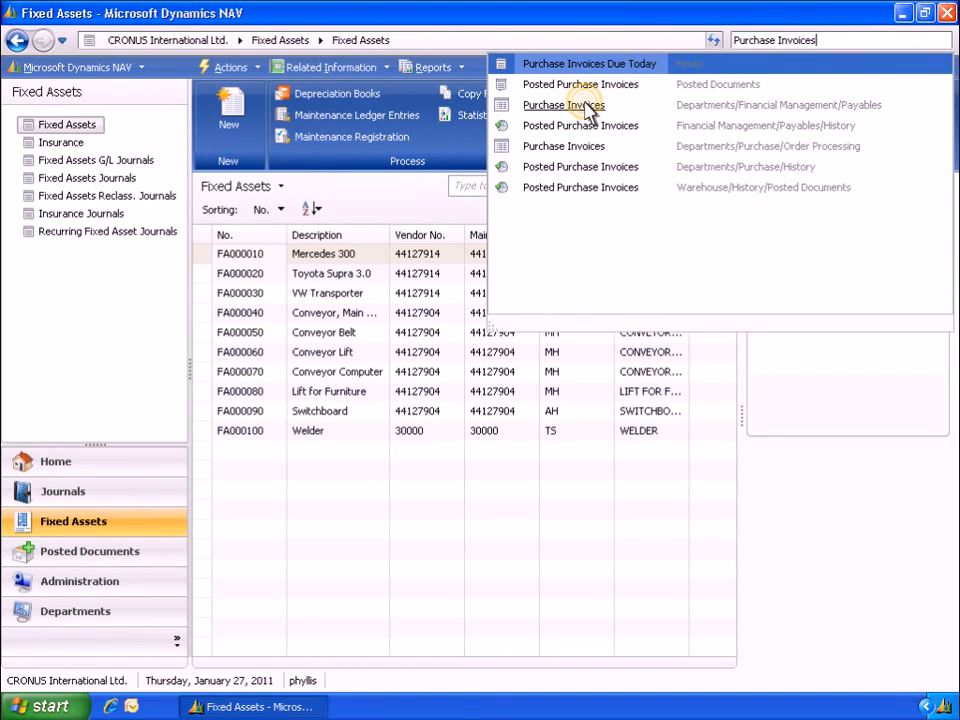
{"action": "left_click", "coordinate": [595, 103]}
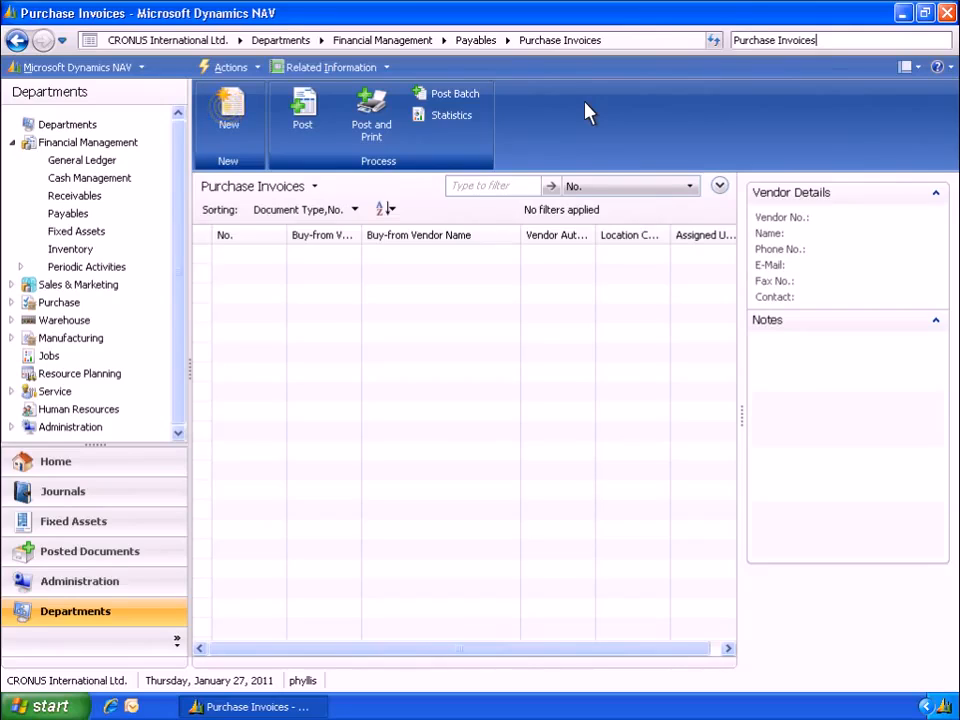
Create a new purchase invoice with buy-from vendor number 30000
{"action": "left_click", "coordinate": [229, 116]}
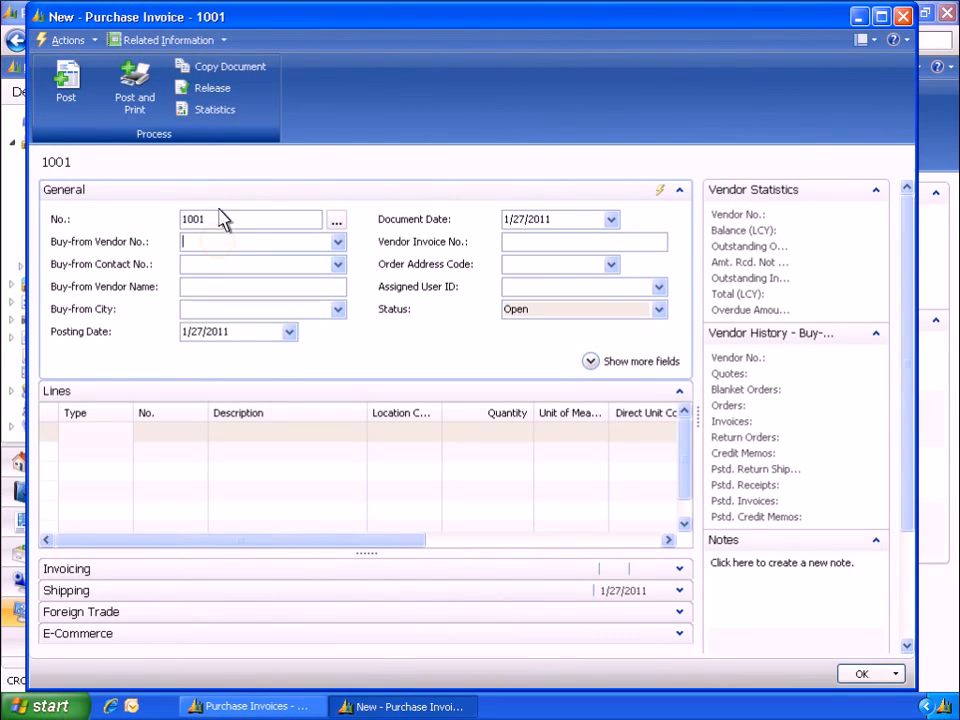
{"action": "type", "text": "30000"}
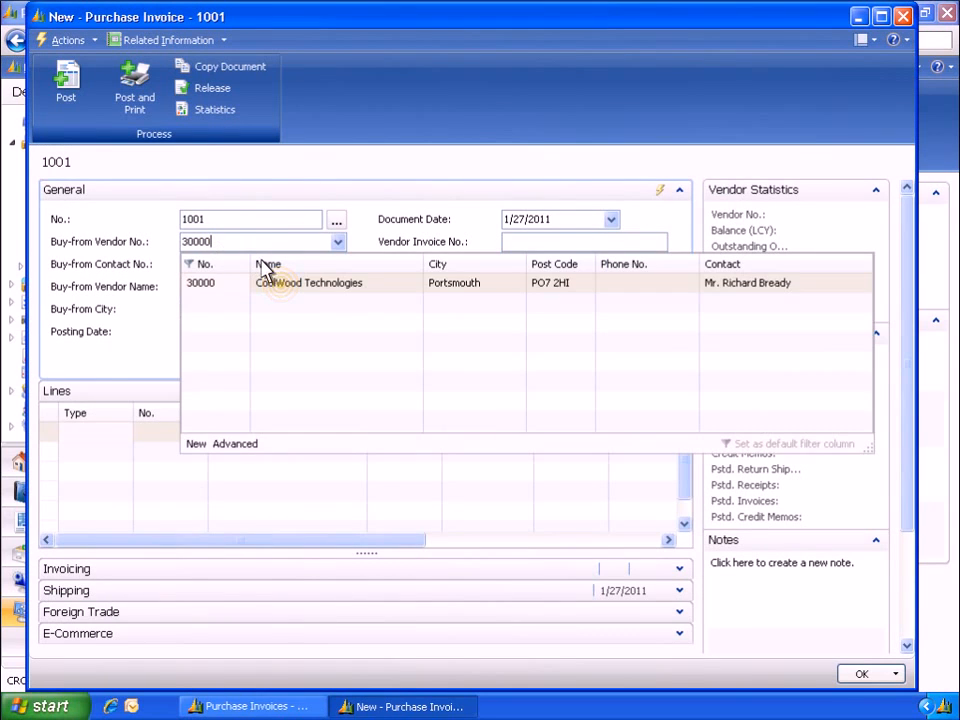
{"action": "key", "text": "Return"}
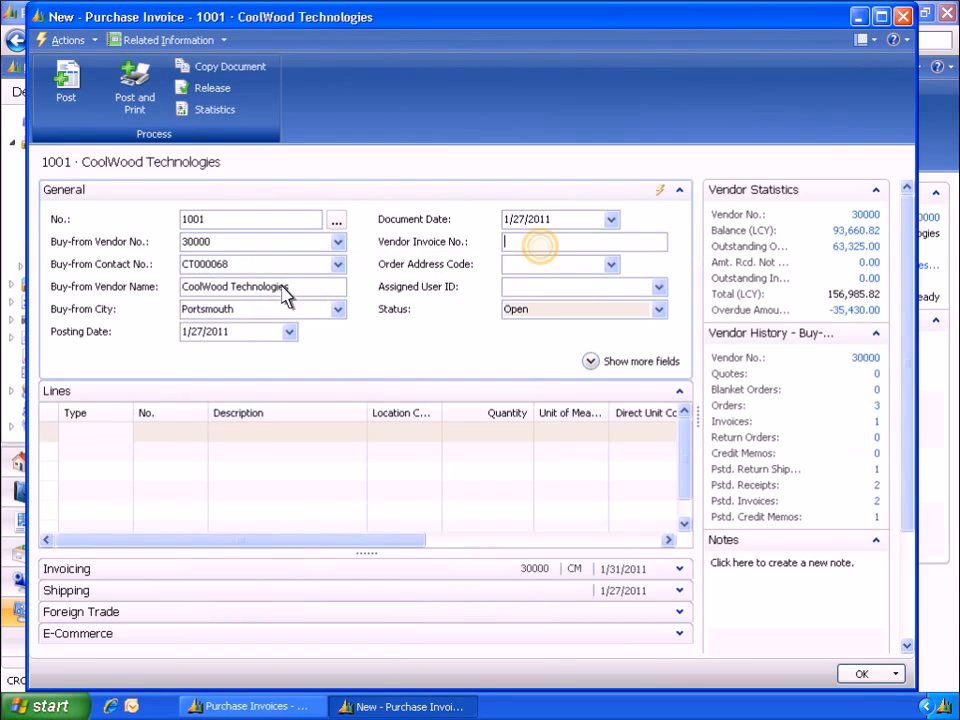
Enter vendor invoice number 1234 and set the purchaser code to DC on the invoice header
{"action": "type", "text": "1234"}
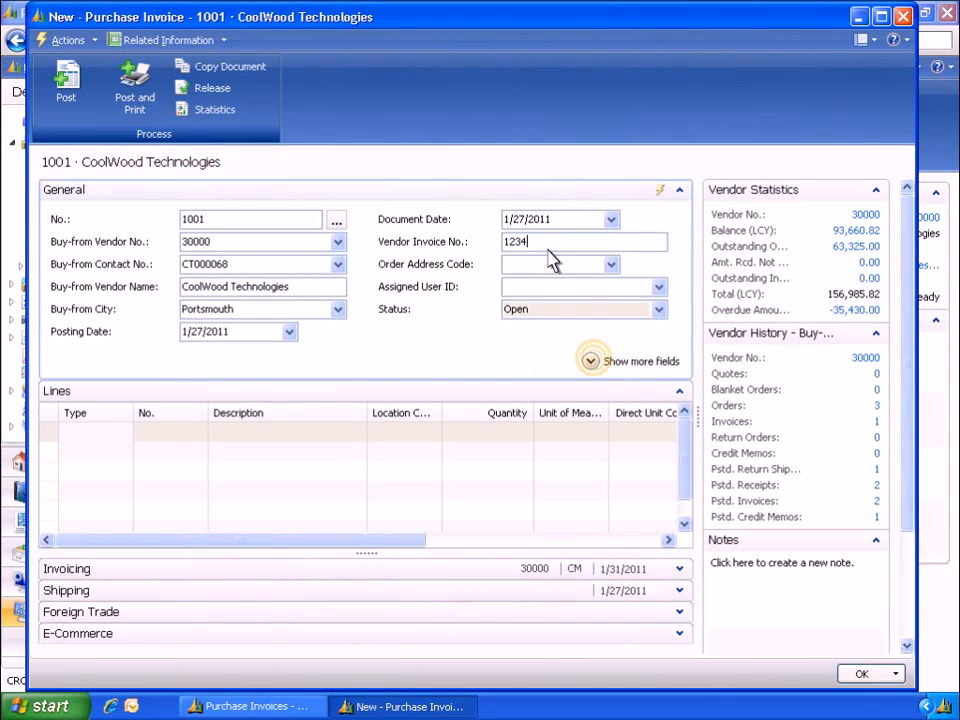
{"action": "left_click", "coordinate": [591, 362]}
{"action": "left_click", "coordinate": [508, 311]}
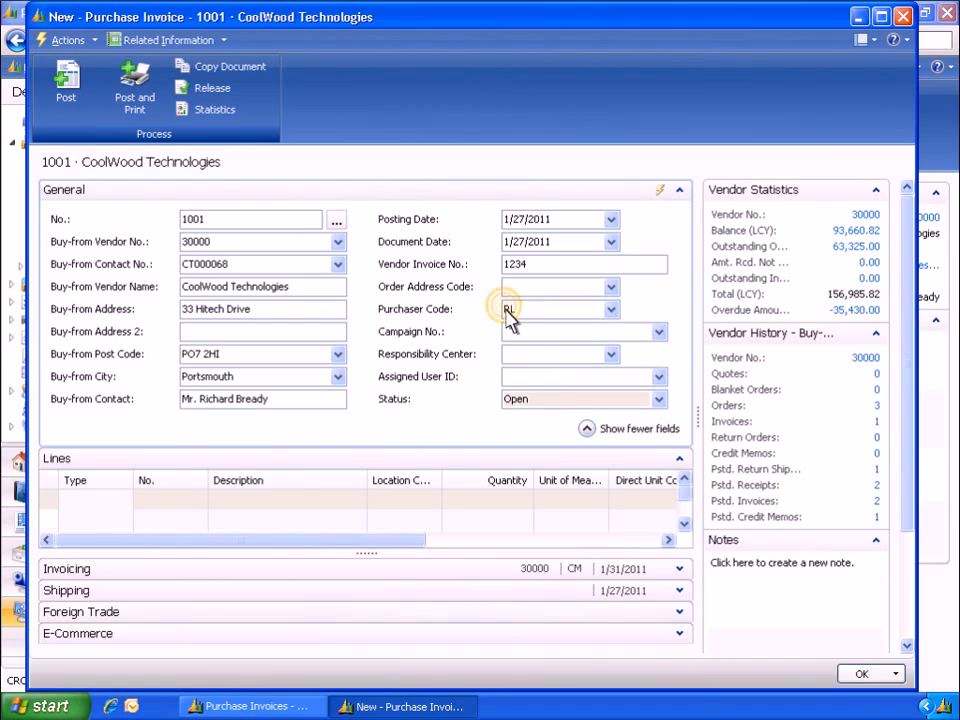
{"action": "type", "text": "DC"}
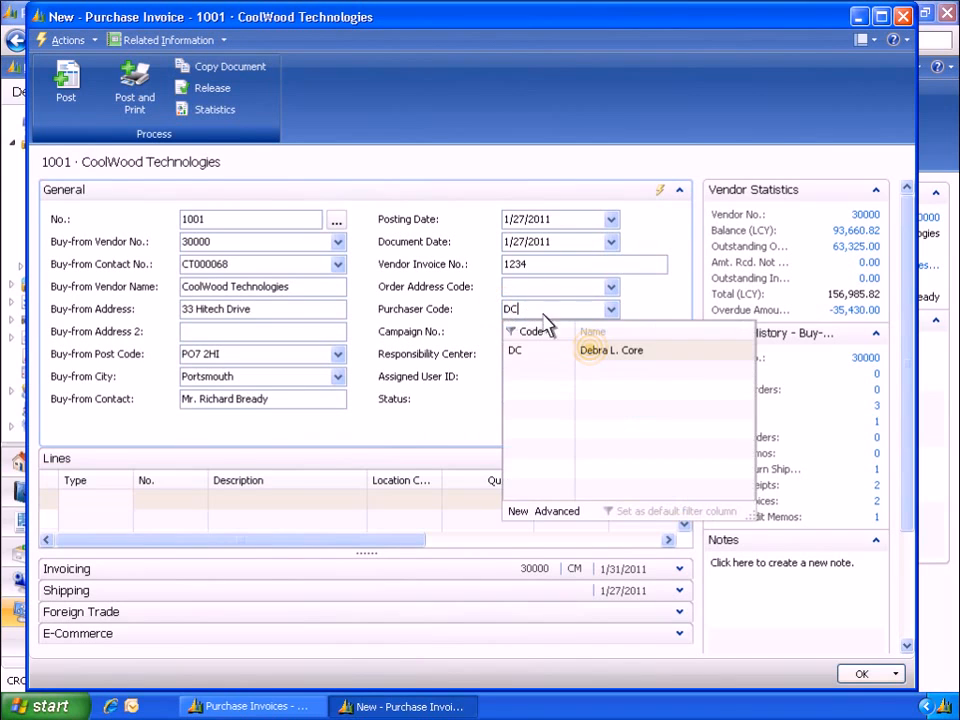
{"action": "left_click", "coordinate": [593, 352]}
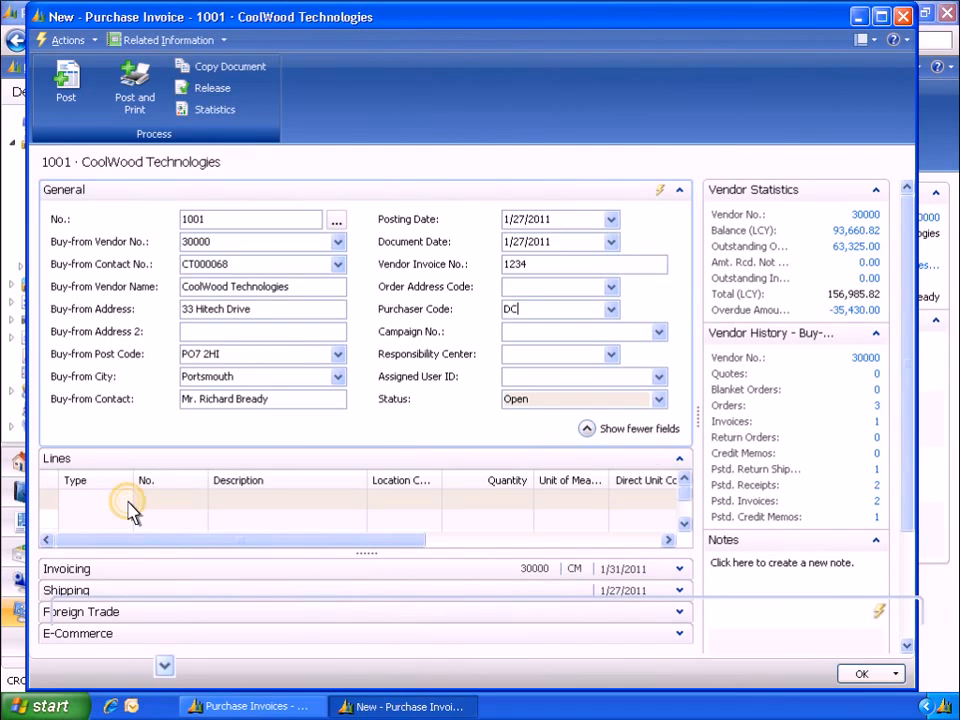
Add an invoice line of type Fixed Asset for asset FA000100, the Welder
{"action": "left_click", "coordinate": [126, 500]}
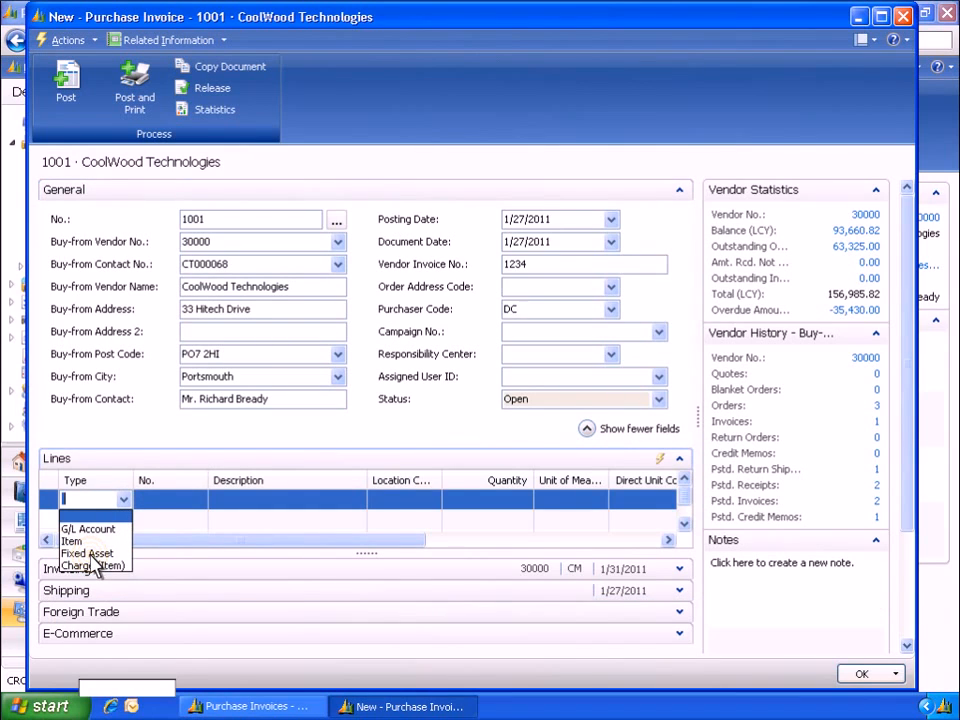
{"action": "left_click", "coordinate": [90, 554]}
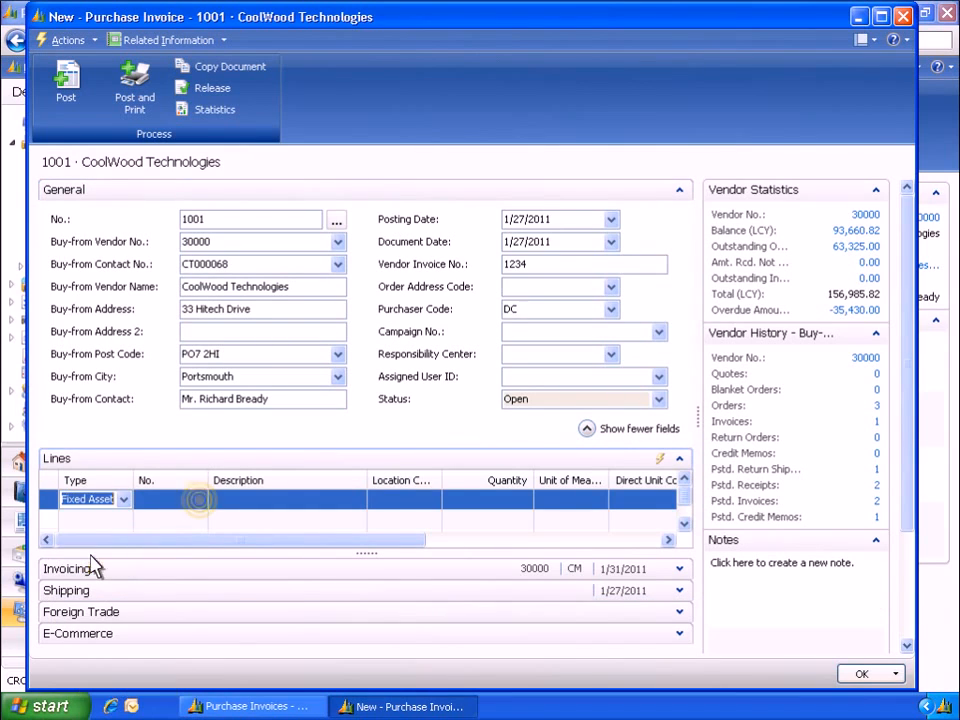
{"action": "left_click", "coordinate": [203, 508]}
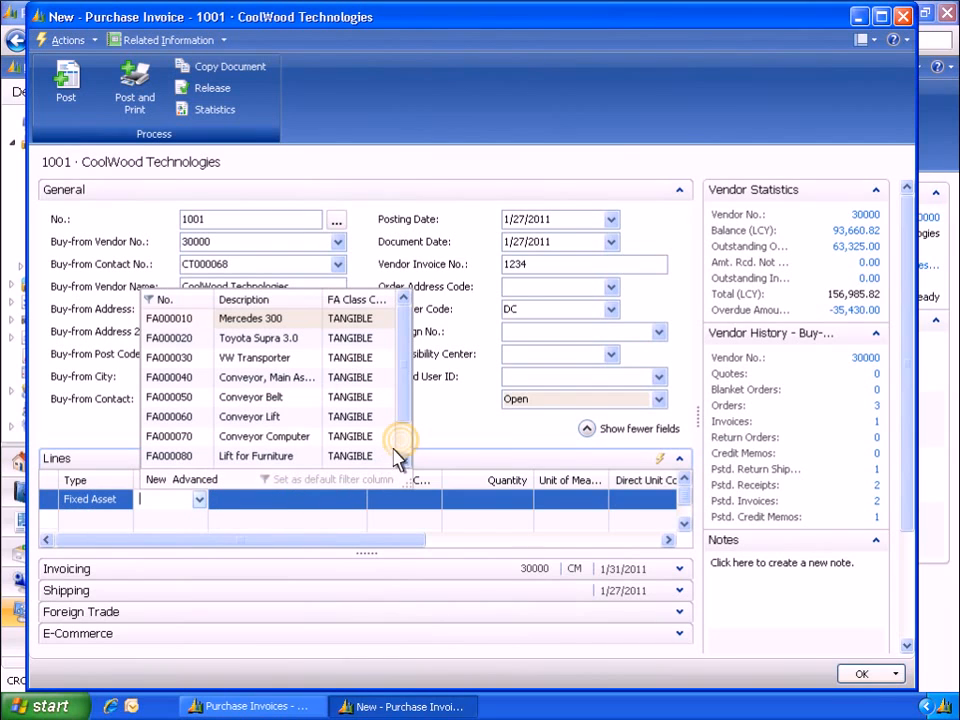
{"action": "scroll", "coordinate": [403, 452], "scroll_direction": "down", "scroll_amount": 1}
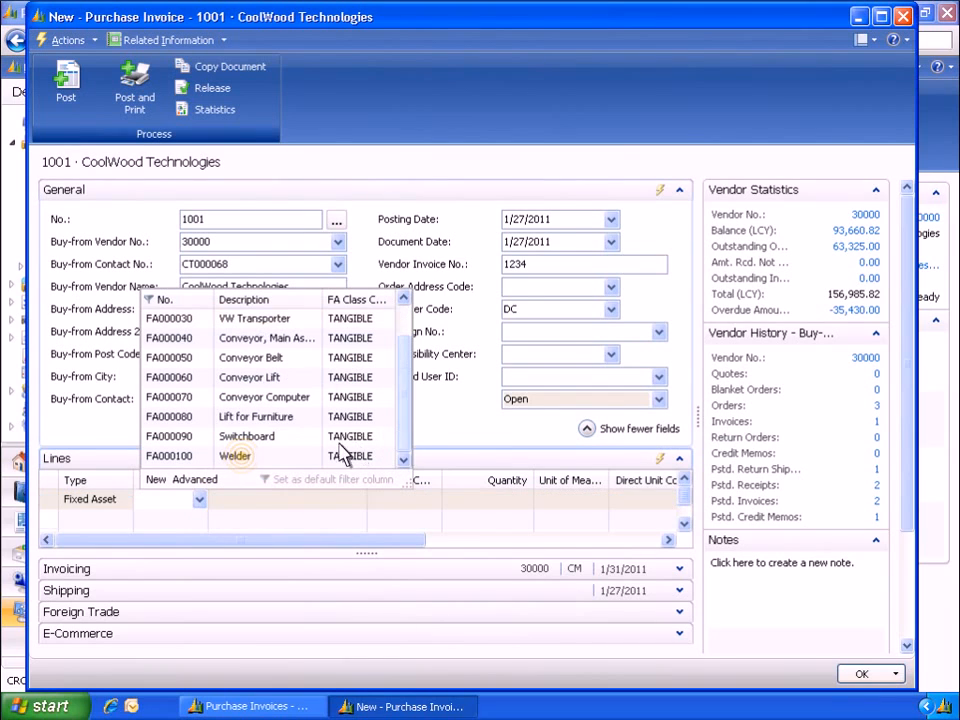
{"action": "left_click", "coordinate": [240, 456]}
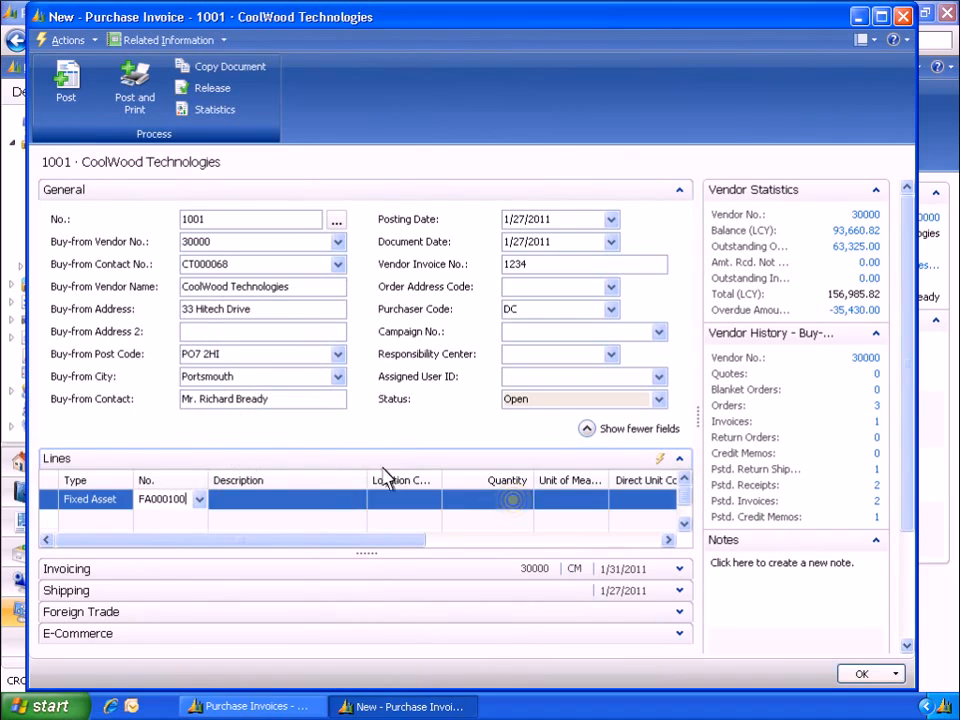
Set the line's quantity to 1 and its direct unit cost to 48,000
{"action": "left_click", "coordinate": [512, 499]}
{"action": "type", "text": "1"}
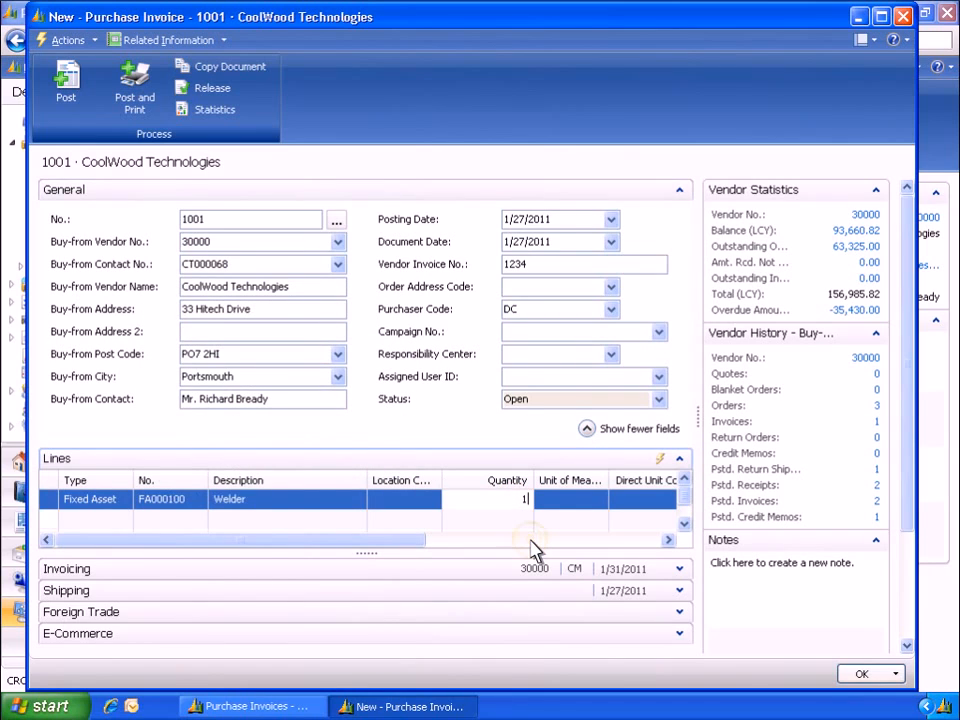
{"action": "left_click", "coordinate": [531, 541]}
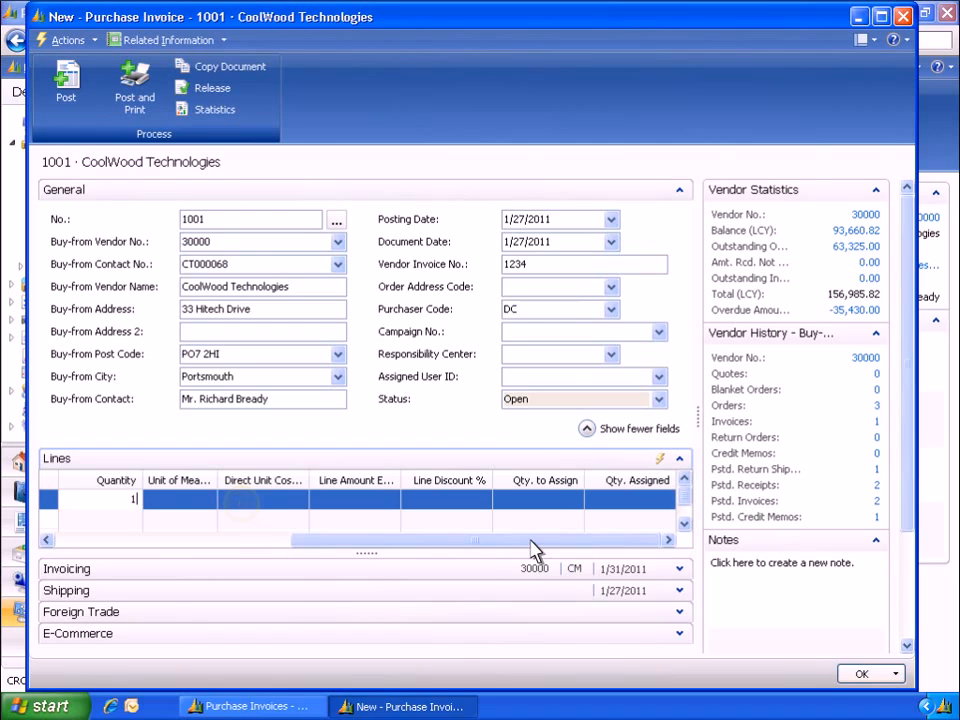
{"action": "left_click", "coordinate": [243, 505]}
{"action": "type", "text": "48,000"}
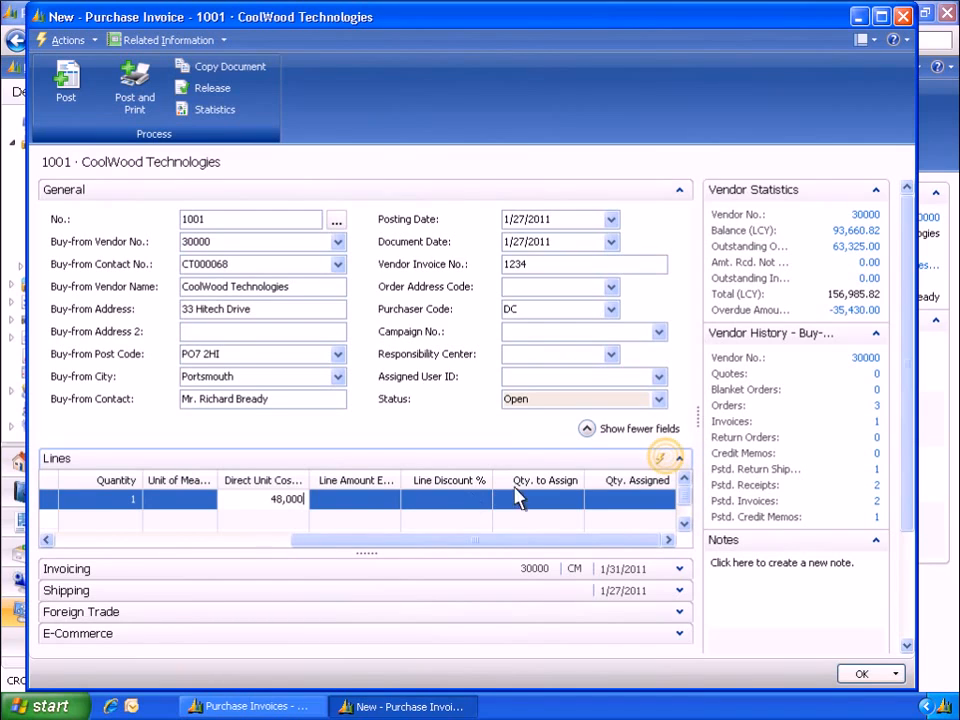
Add the Insurance No. column to the invoice lines
{"action": "left_click", "coordinate": [661, 459]}
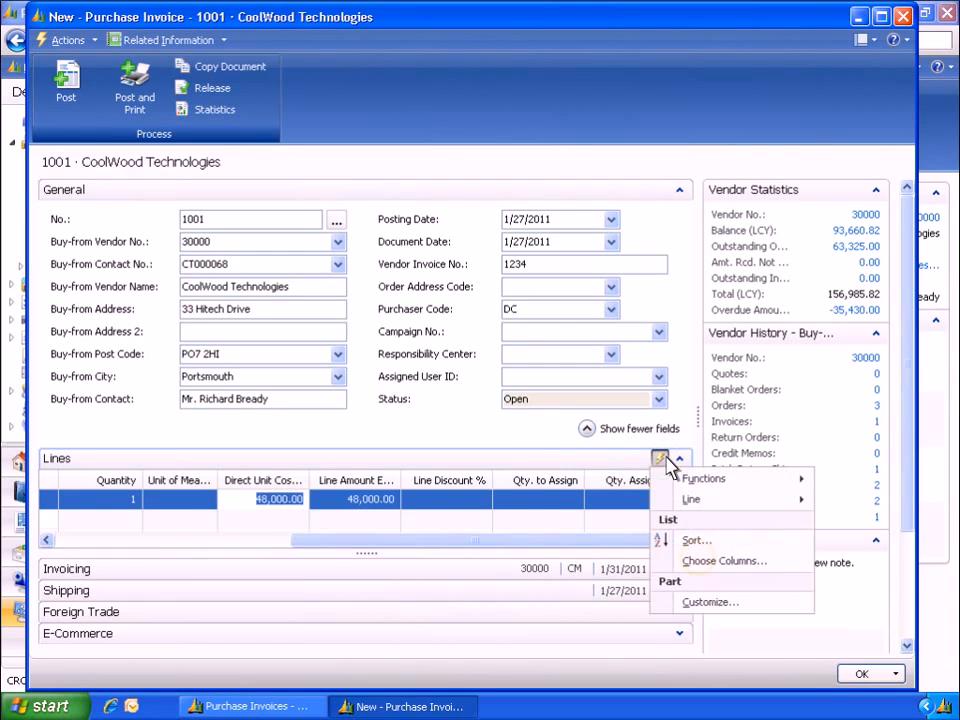
{"action": "left_click", "coordinate": [700, 563]}
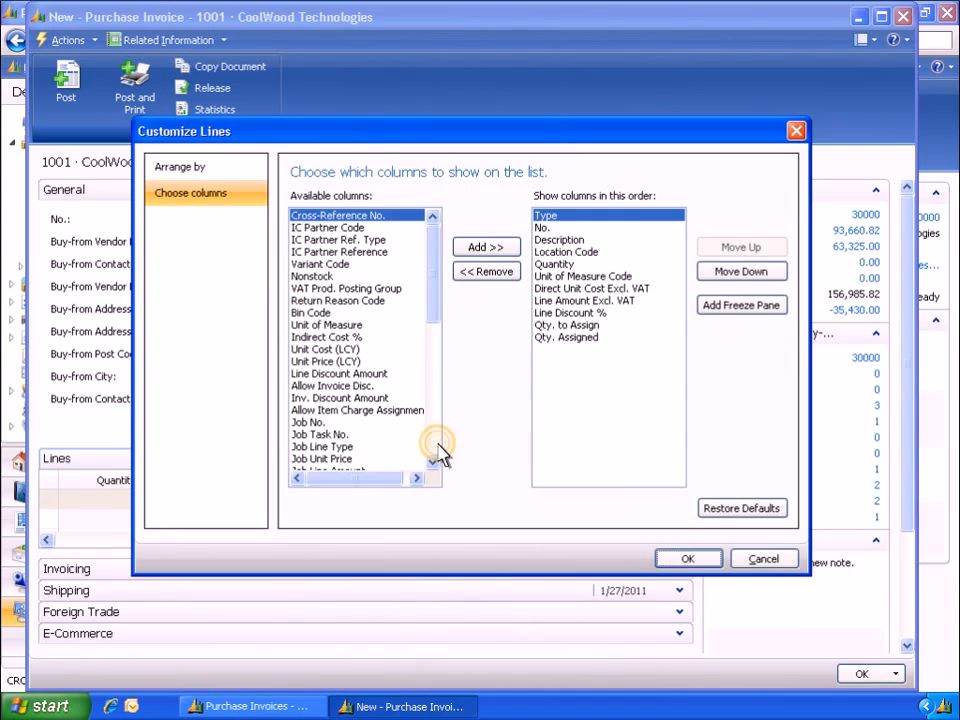
{"action": "left_click", "coordinate": [434, 447]}
{"action": "left_click", "coordinate": [341, 364]}
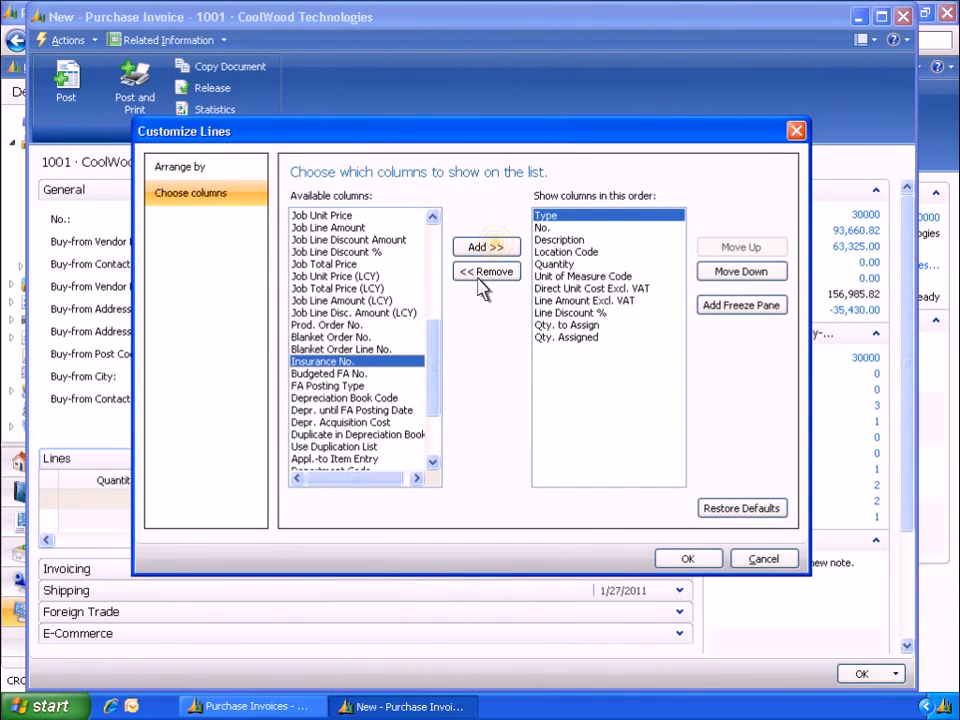
{"action": "left_click", "coordinate": [497, 250]}
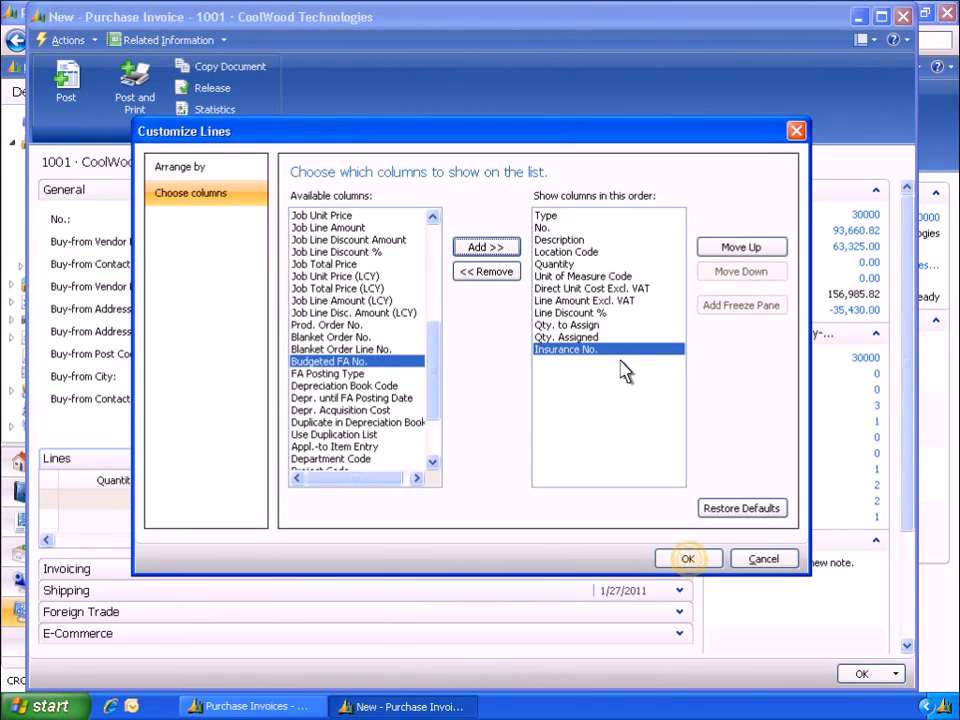
{"action": "left_click", "coordinate": [688, 560]}
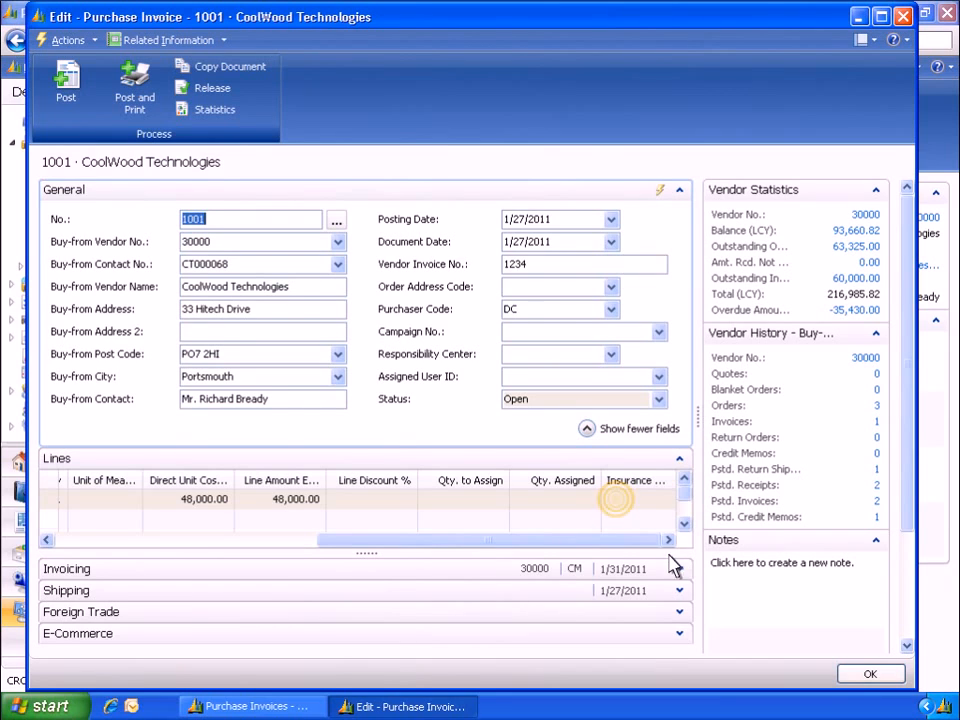
Assign insurance INS000040 to the Welder line and post the invoice
{"action": "left_click", "coordinate": [617, 500]}
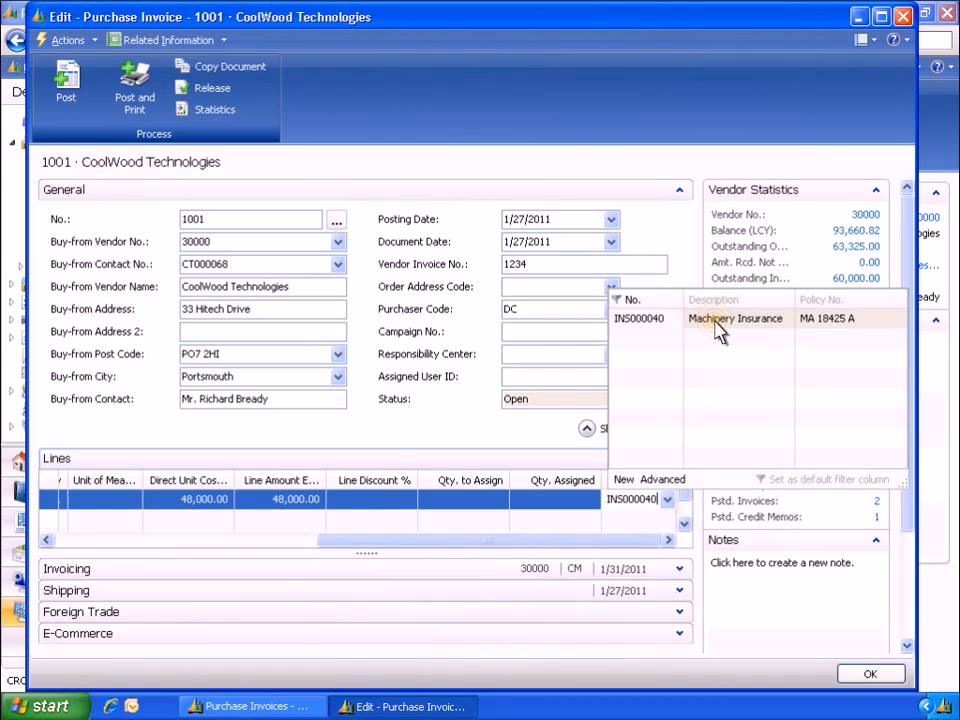
{"action": "left_click", "coordinate": [718, 332]}
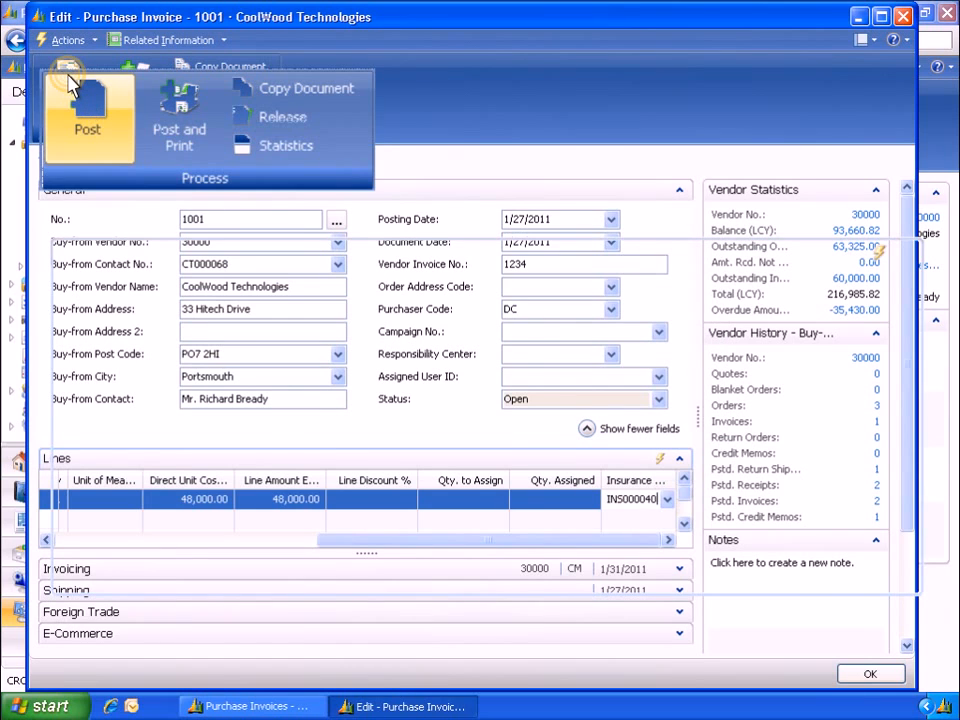
{"action": "left_click", "coordinate": [70, 85]}
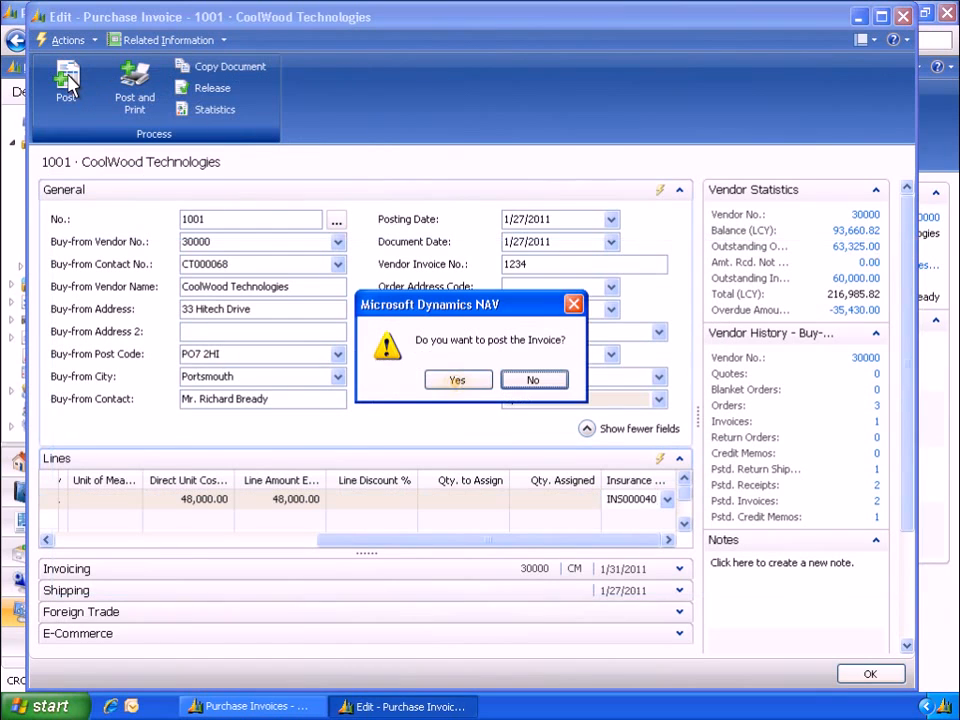
{"action": "left_click", "coordinate": [459, 389]}
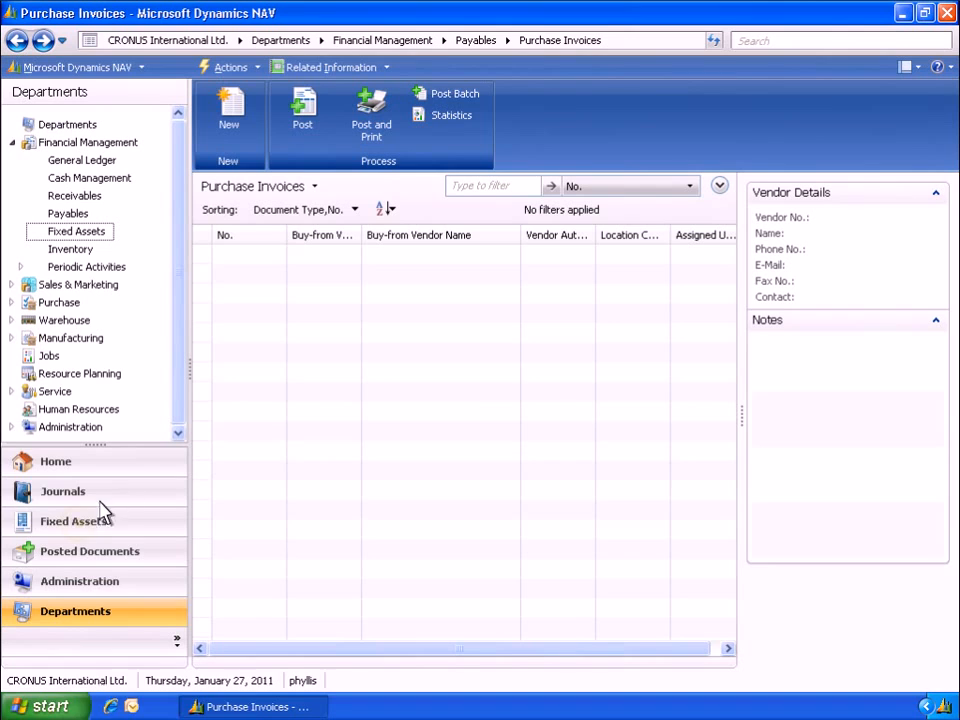
Open the Welder fixed asset card and view its FA ledger entries
{"action": "left_click", "coordinate": [80, 525]}
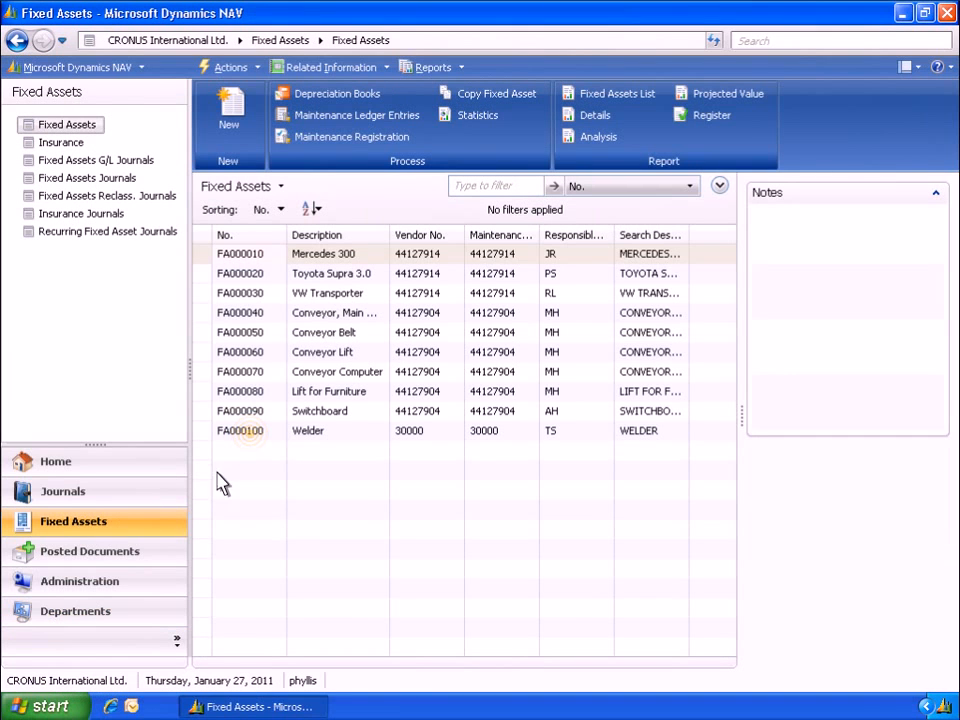
{"action": "double_click", "coordinate": [255, 445]}
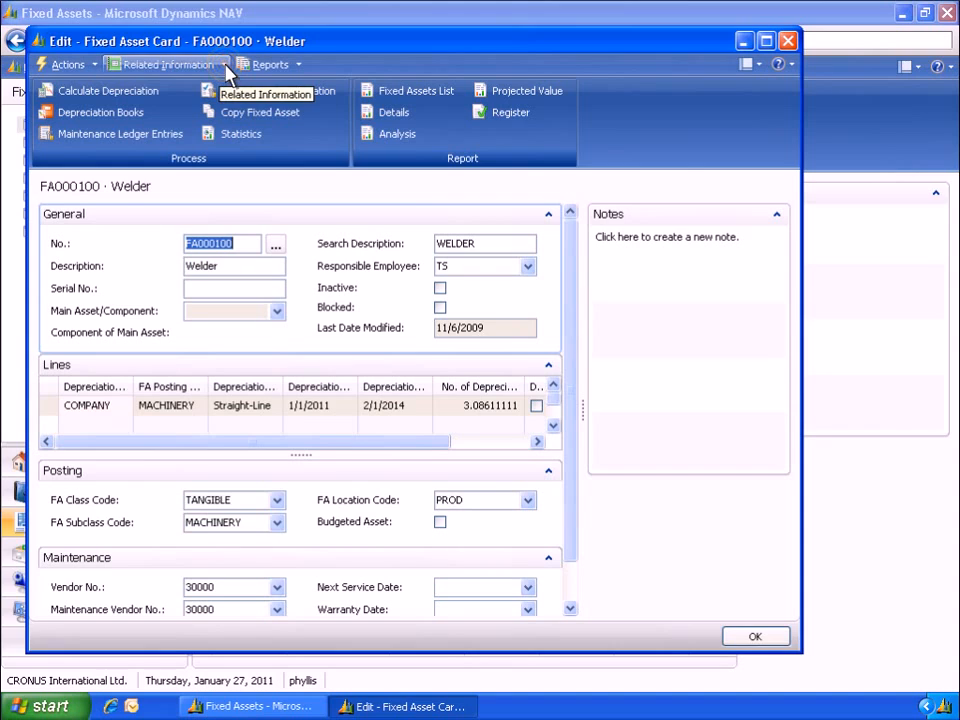
{"action": "left_click", "coordinate": [226, 66]}
{"action": "mouse_move", "coordinate": [176, 86]}
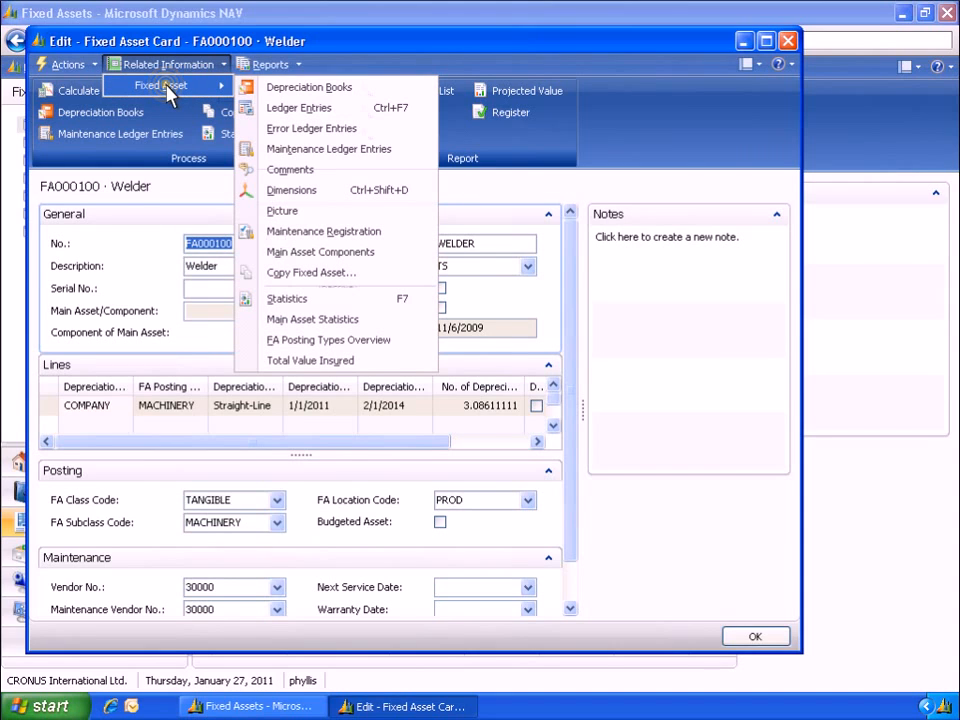
{"action": "left_click", "coordinate": [342, 110]}
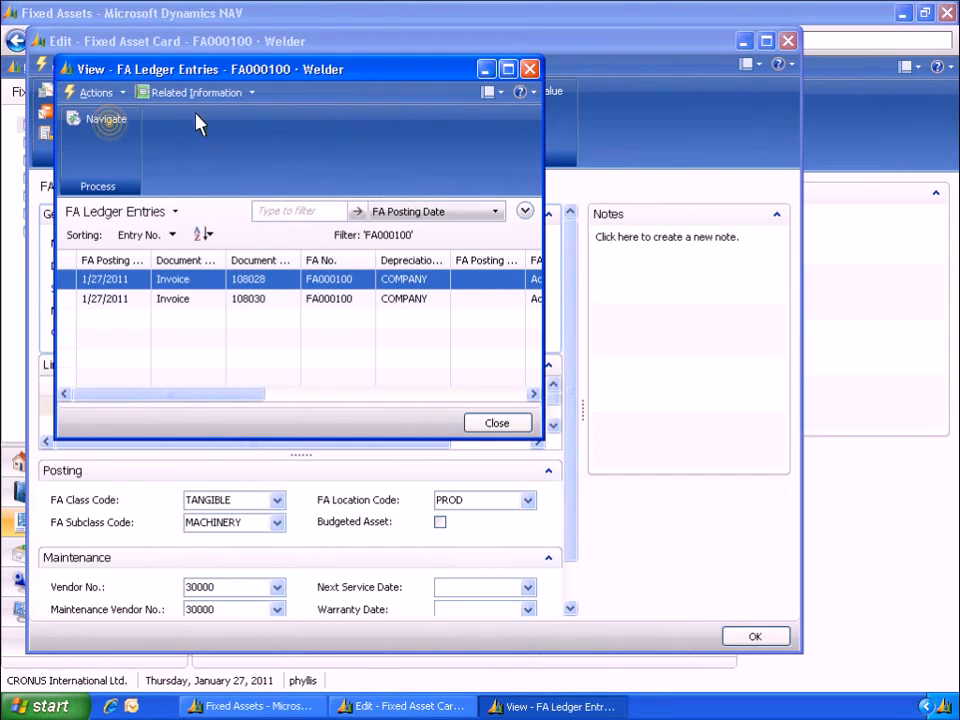
Navigate from the first FA ledger entry to its posted documents and show the related G/L entries
{"action": "left_click", "coordinate": [110, 122]}
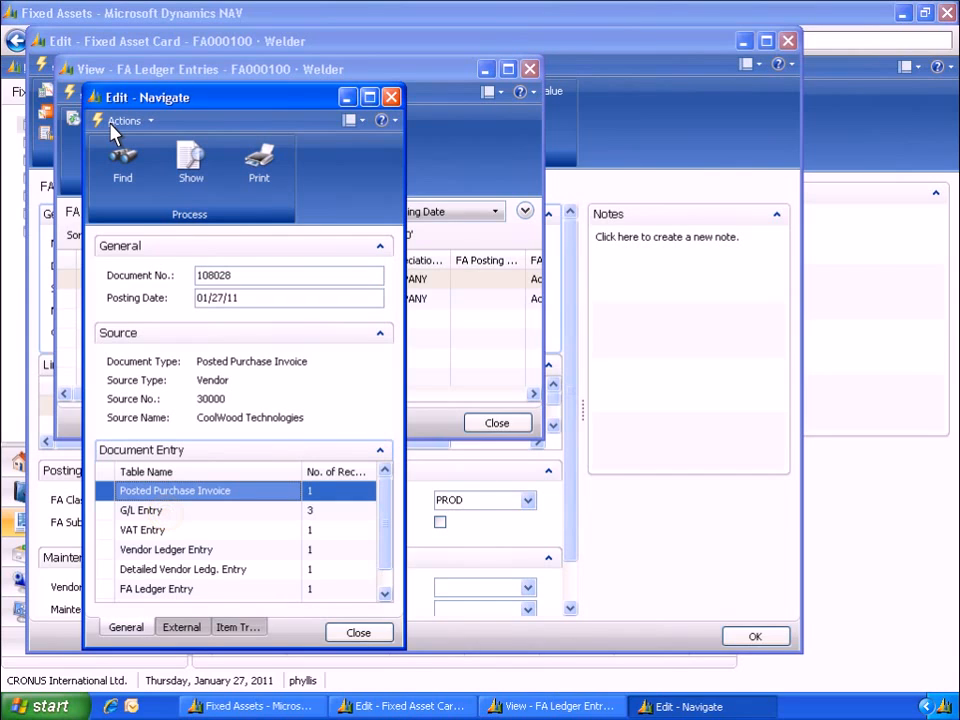
{"action": "left_click", "coordinate": [160, 511]}
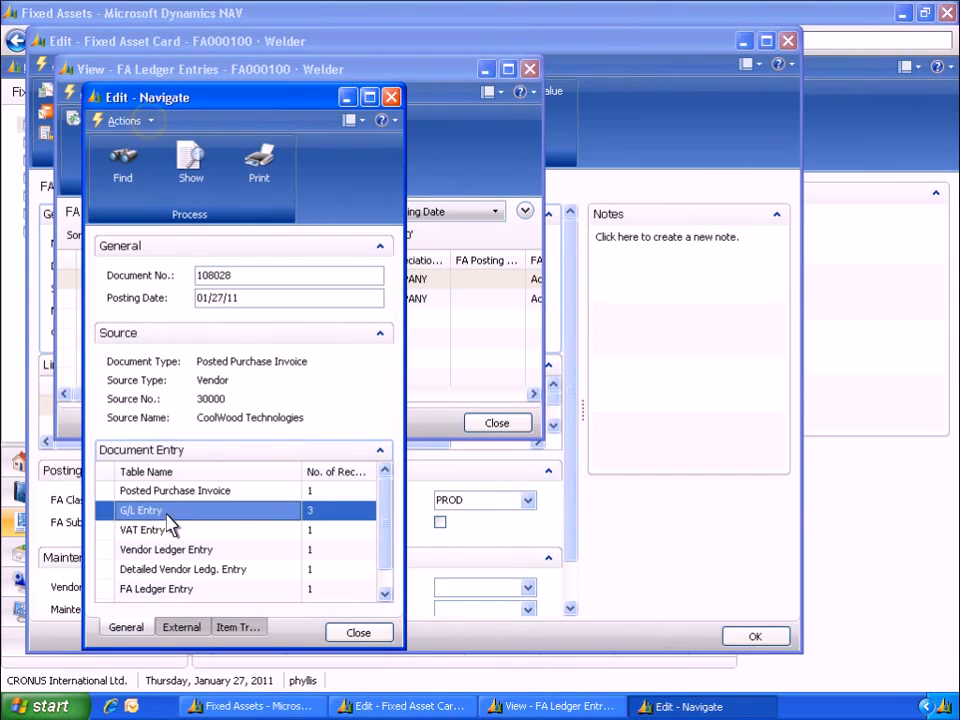
{"action": "left_click", "coordinate": [151, 122]}
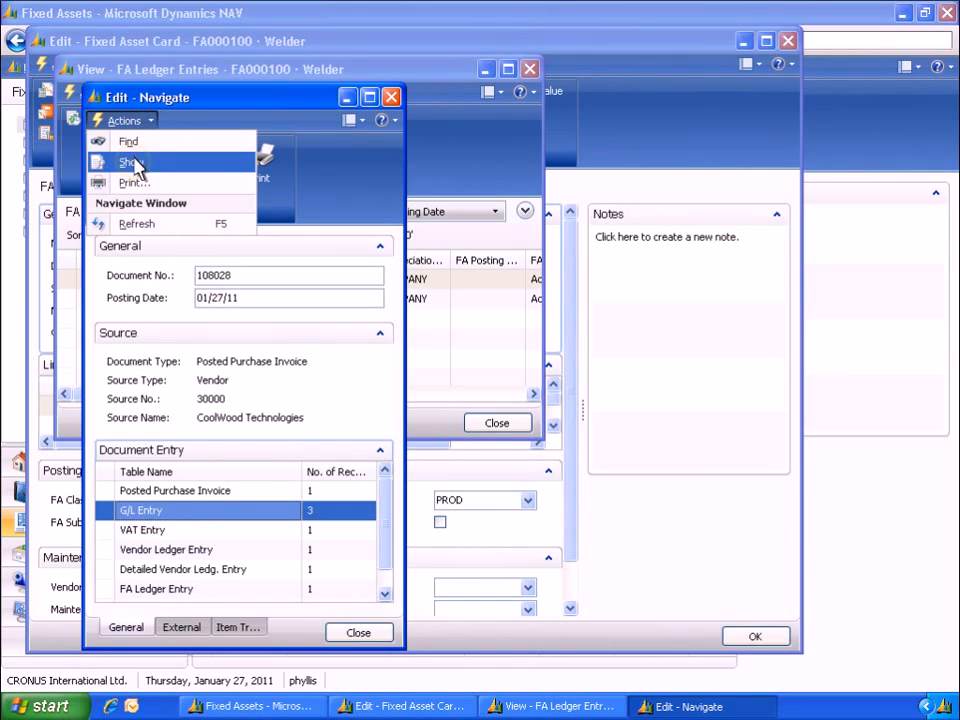
{"action": "left_click", "coordinate": [134, 164]}
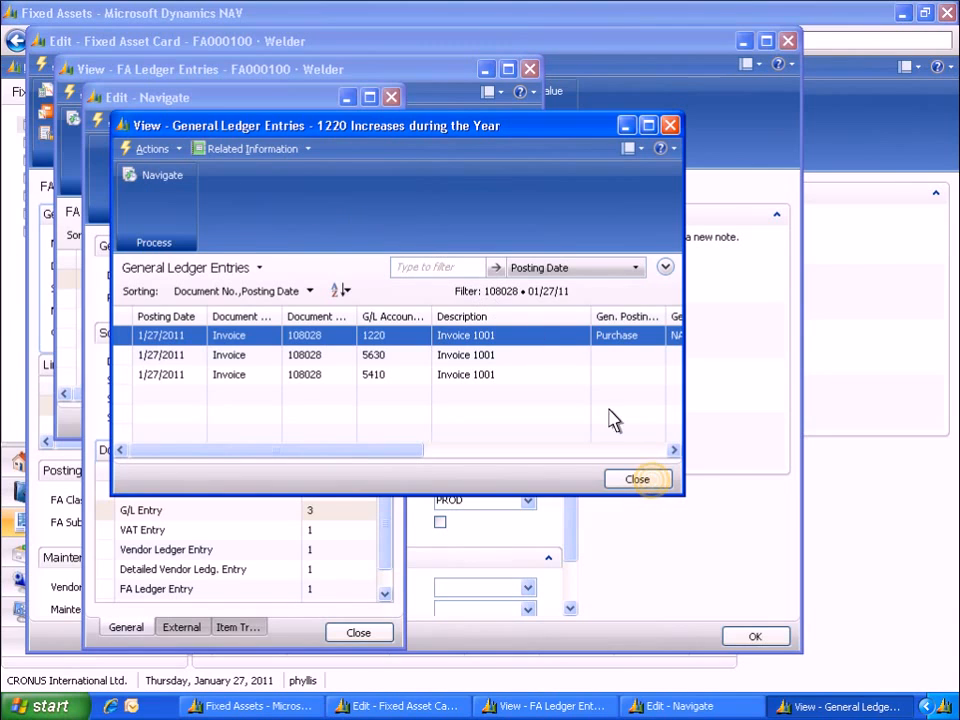
{"action": "left_click", "coordinate": [652, 484]}
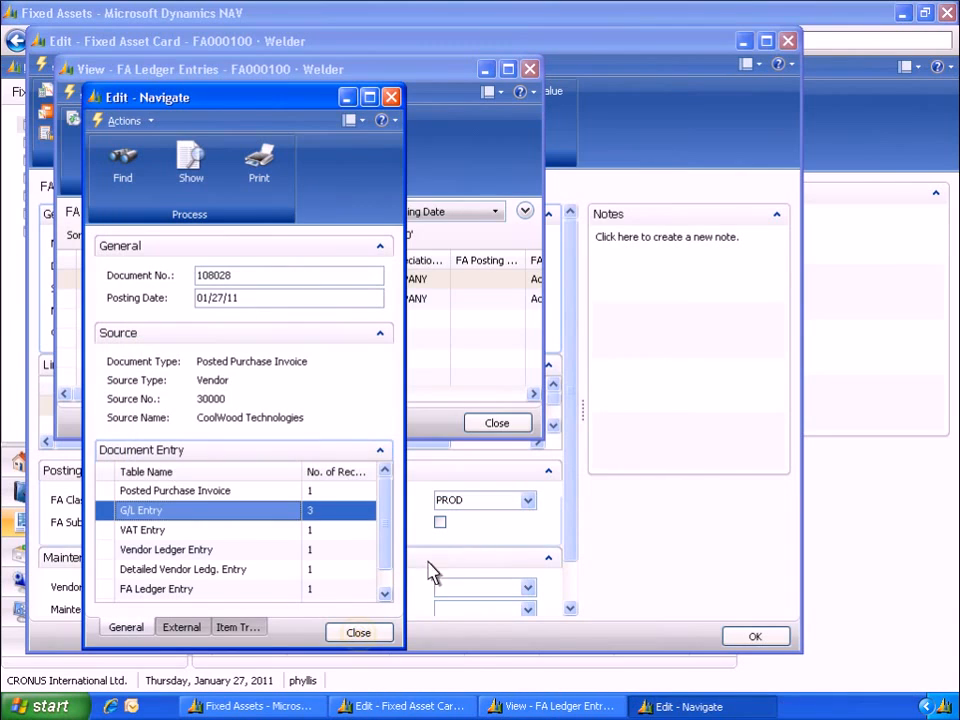
{"action": "left_click", "coordinate": [358, 633]}
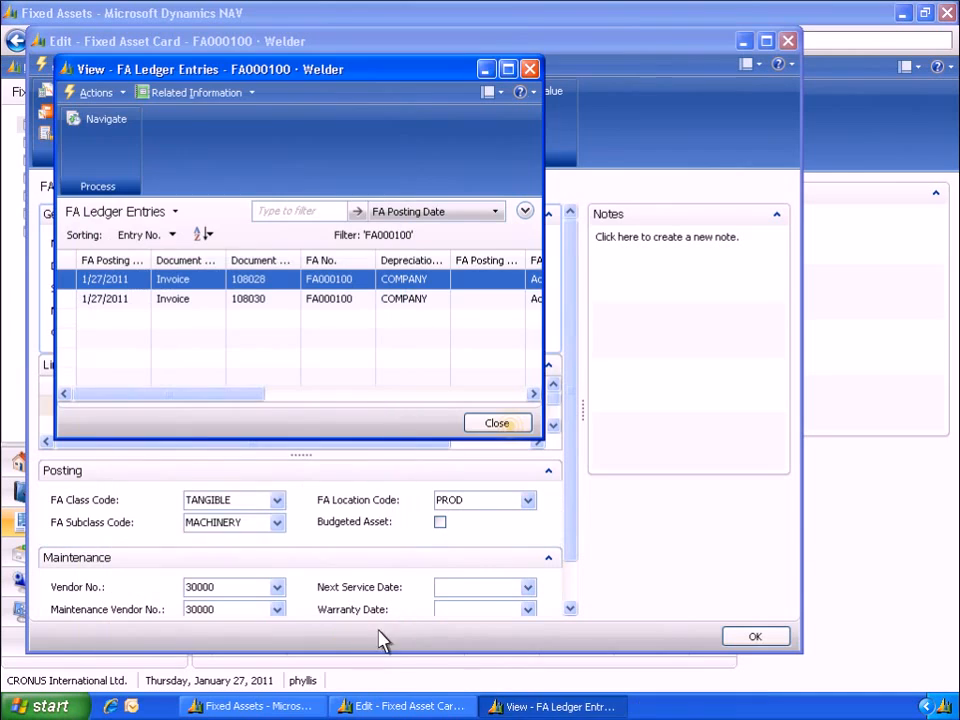
{"action": "left_click", "coordinate": [512, 428]}
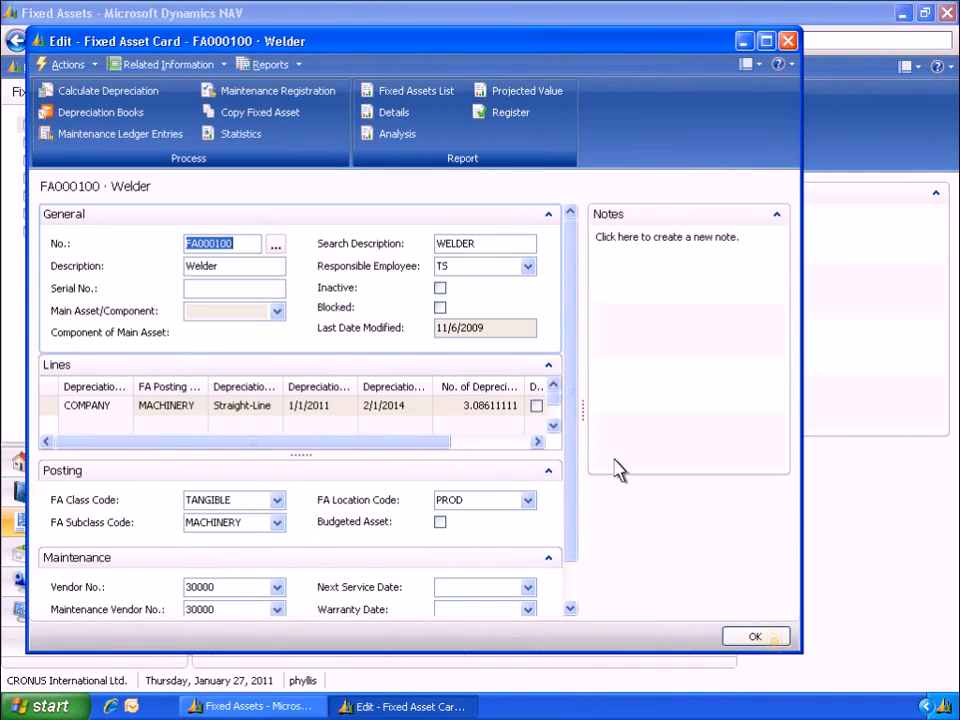
{"action": "left_click", "coordinate": [756, 637]}
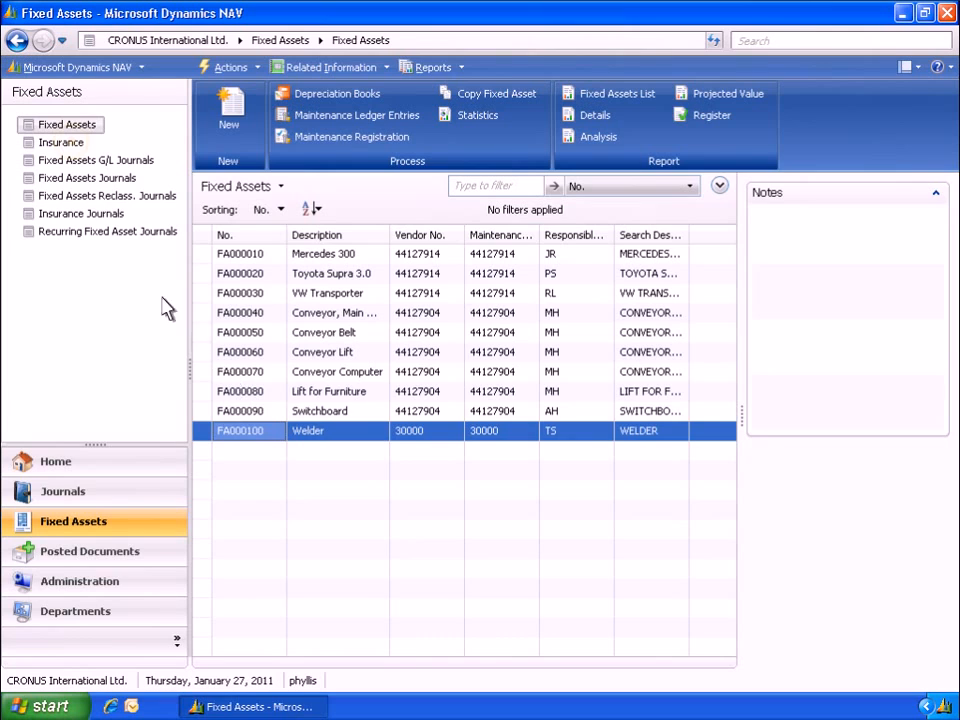
Open the INS000040 Machinery Insurance card from the insurance list
{"action": "left_click", "coordinate": [62, 143]}
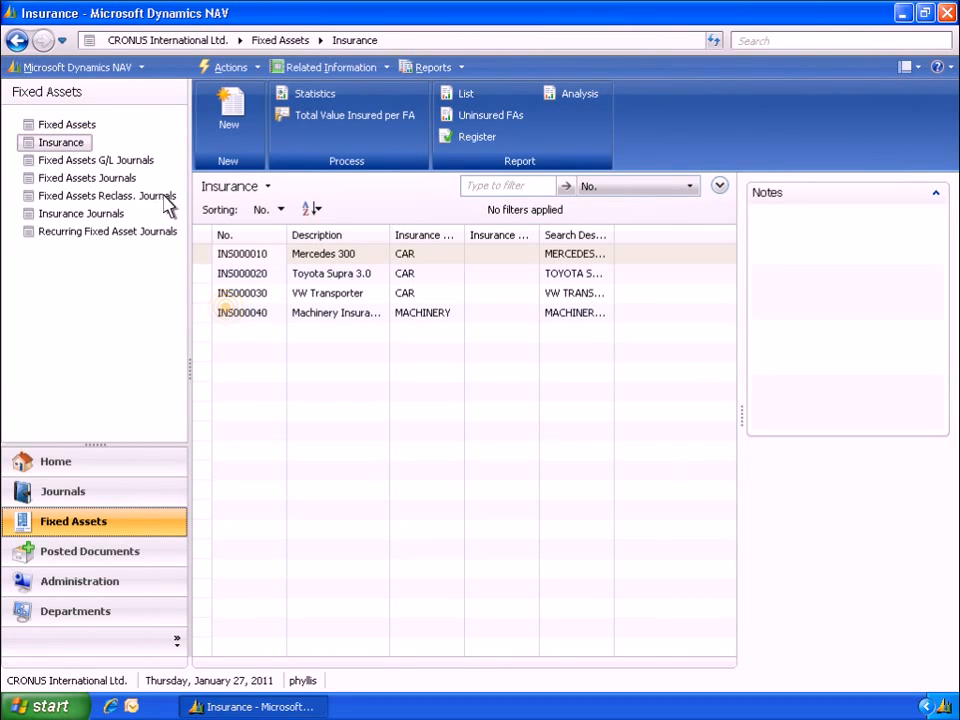
{"action": "double_click", "coordinate": [229, 316]}
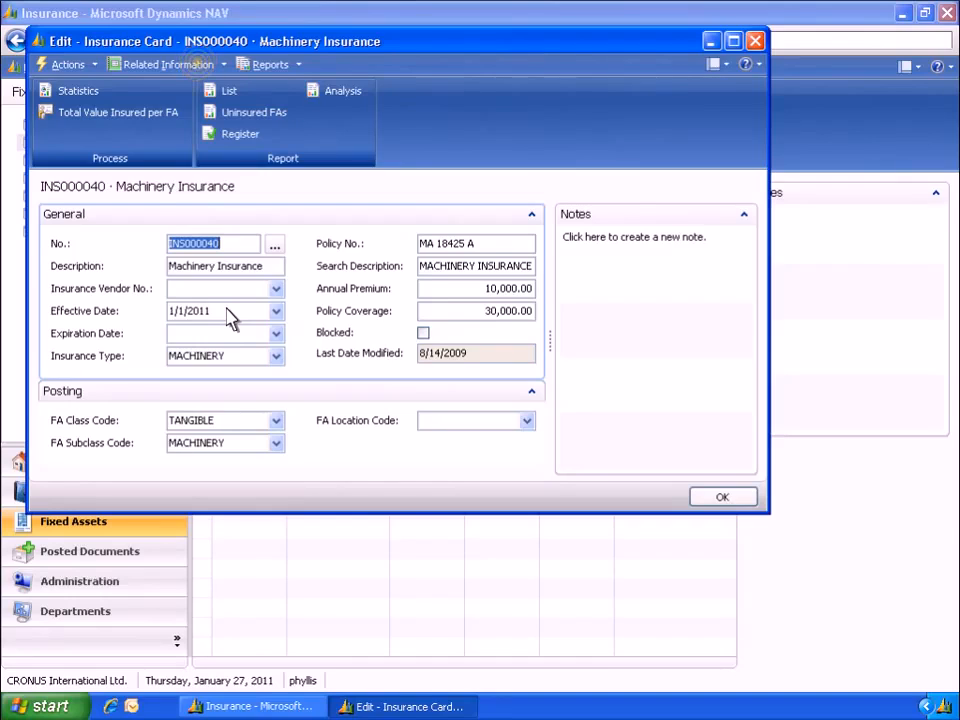
Open the insurance's coverage ledger entries to review them, then close the list
{"action": "left_click", "coordinate": [198, 64]}
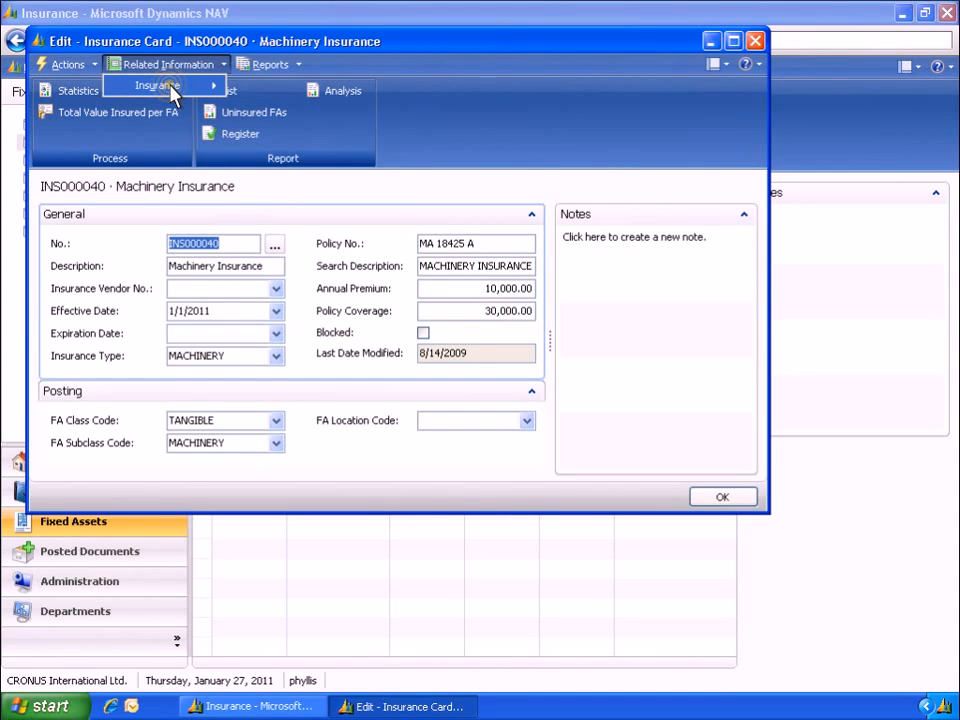
{"action": "mouse_move", "coordinate": [172, 92]}
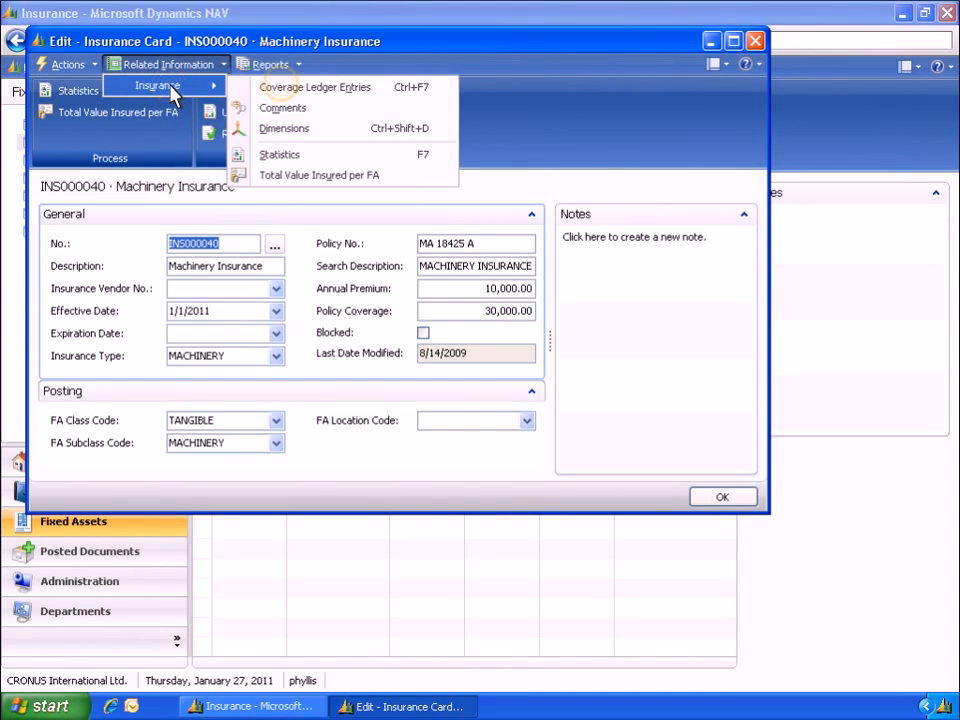
{"action": "left_click", "coordinate": [287, 93]}
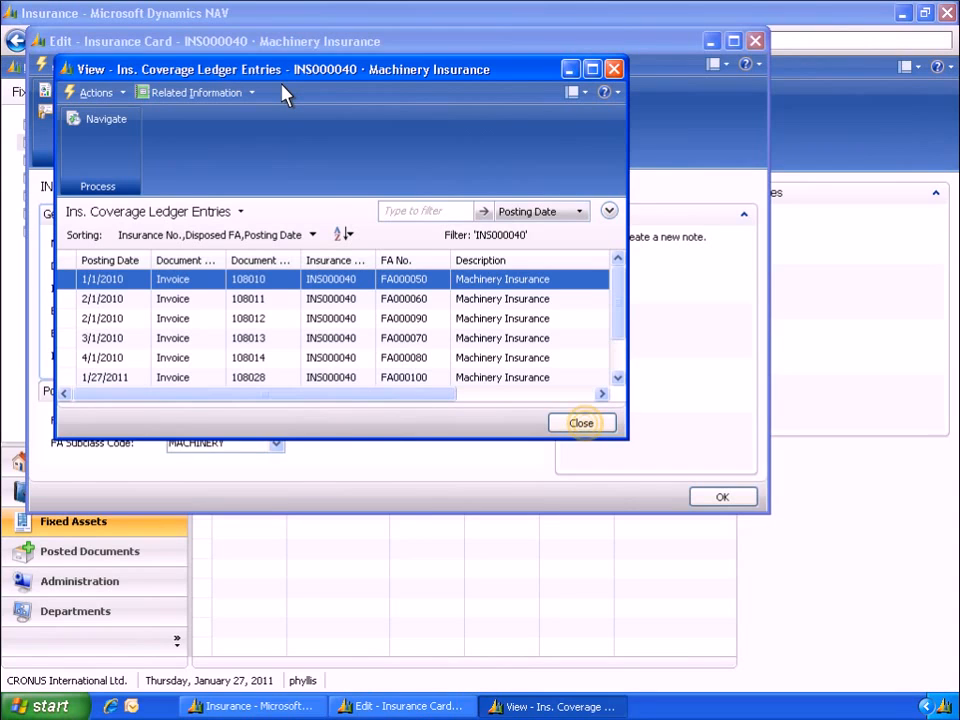
{"action": "left_click", "coordinate": [584, 424]}
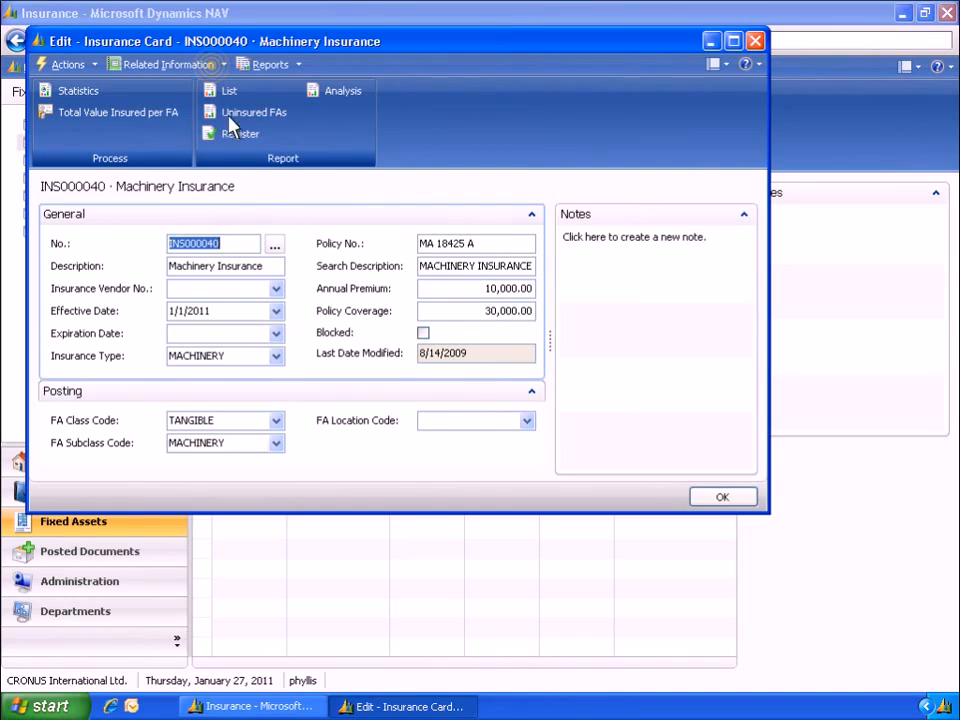
Open the insurance statistics for INS000040 to review them, then close the statistics window
{"action": "left_click", "coordinate": [205, 65]}
{"action": "mouse_move", "coordinate": [185, 85]}
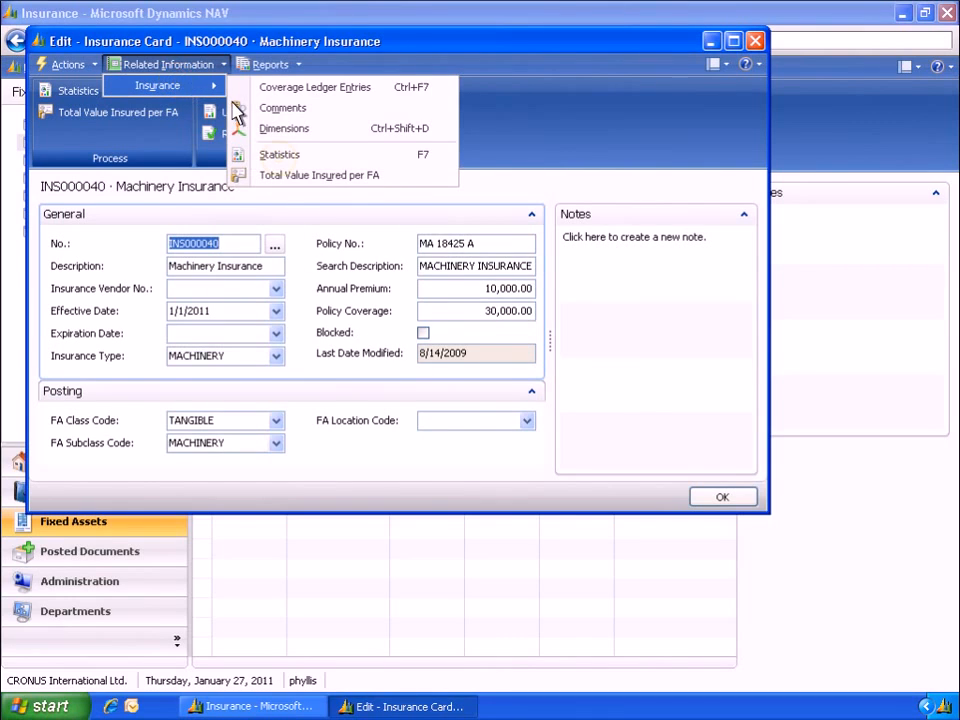
{"action": "left_click", "coordinate": [281, 160]}
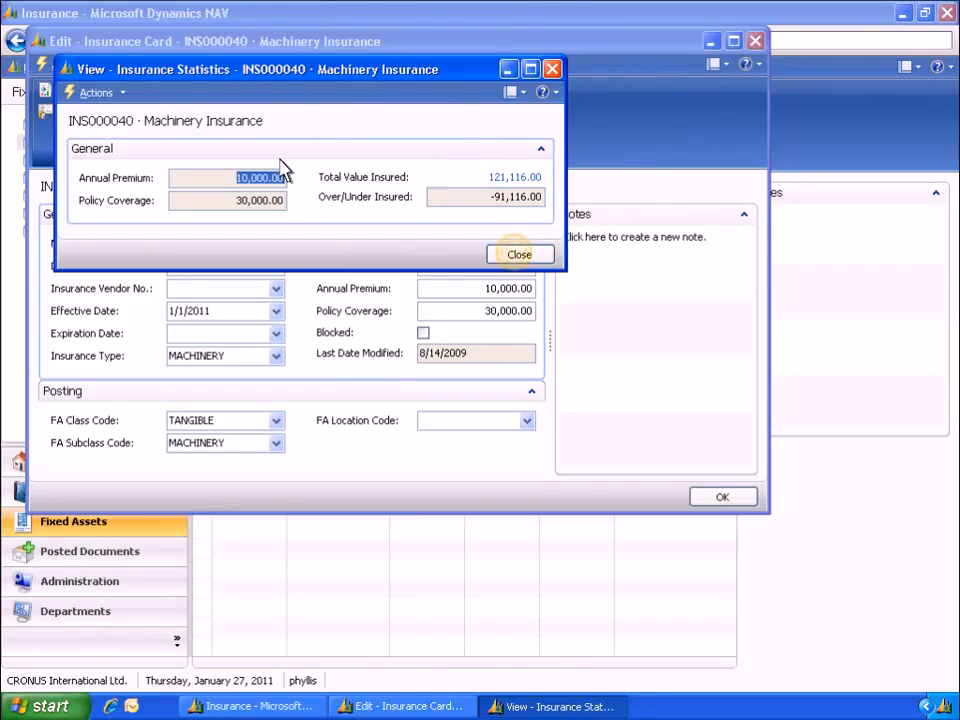
{"action": "left_click", "coordinate": [519, 256]}
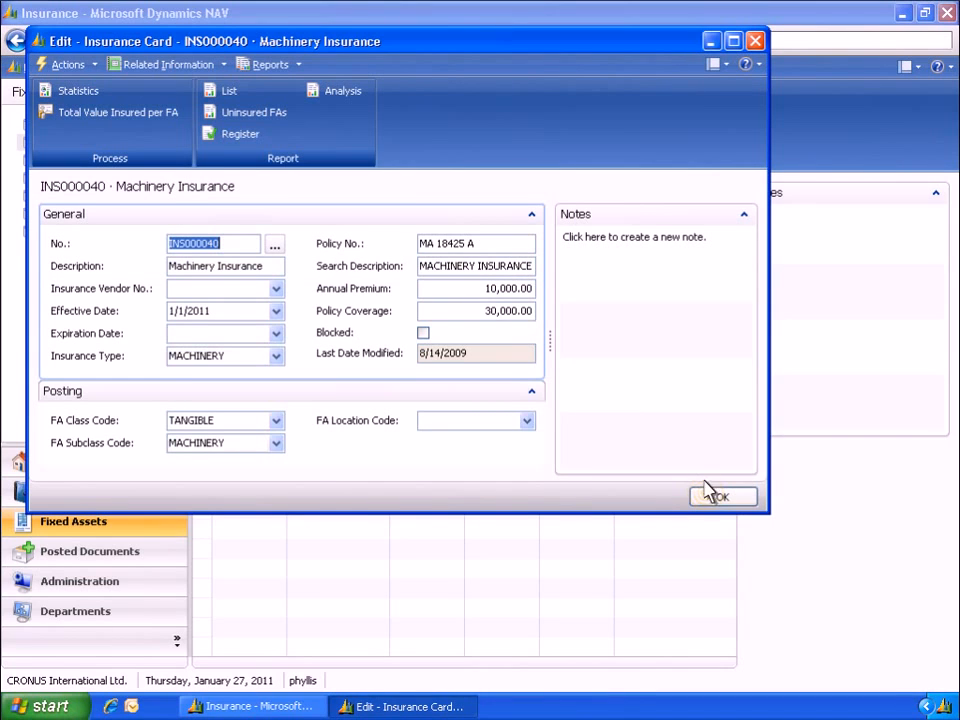